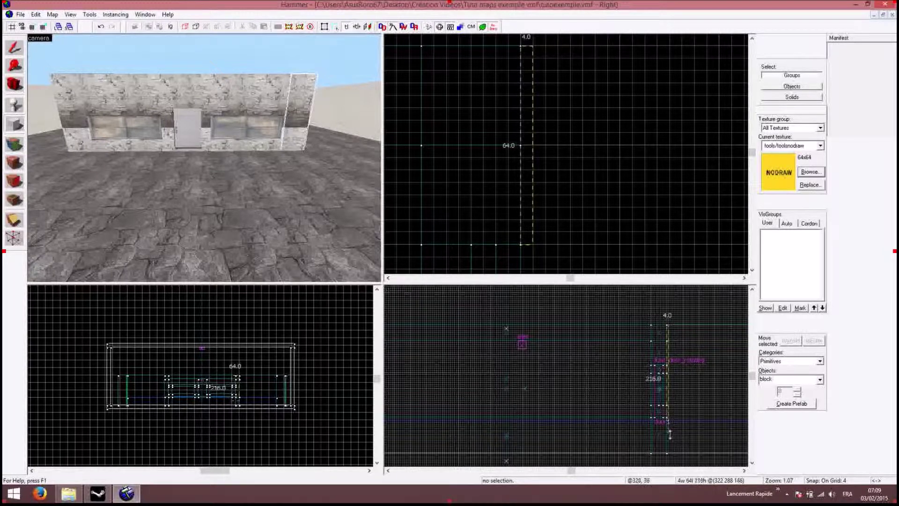
Create a 4 by 64 unit nodraw block against the building's front wall and shorten it to 192 units high, ending at ground level.
left_click_drag(667, 448, 670, 431)
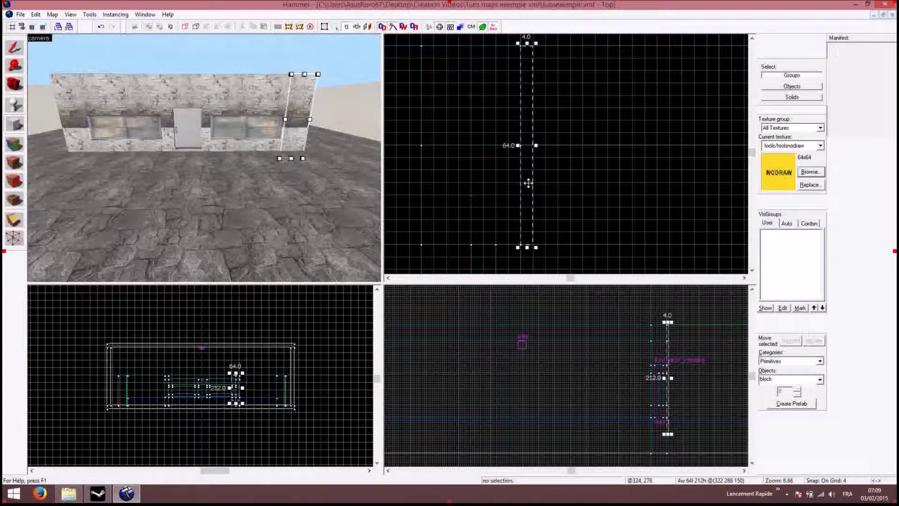
key("Return")
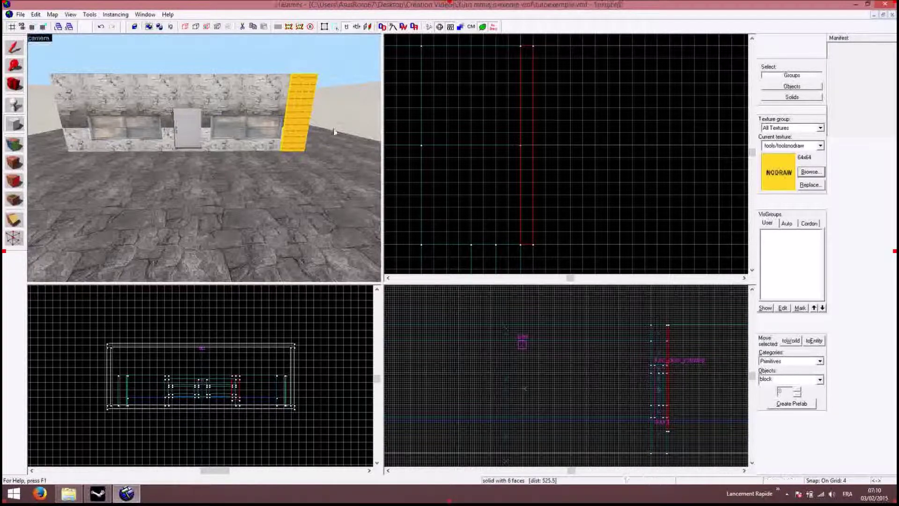
left_click(14, 47)
left_click(669, 453)
scroll(671, 445, "up", 7)
left_click_drag(659, 426, 664, 388)
left_click(679, 412)
scroll(629, 341, "down", 4)
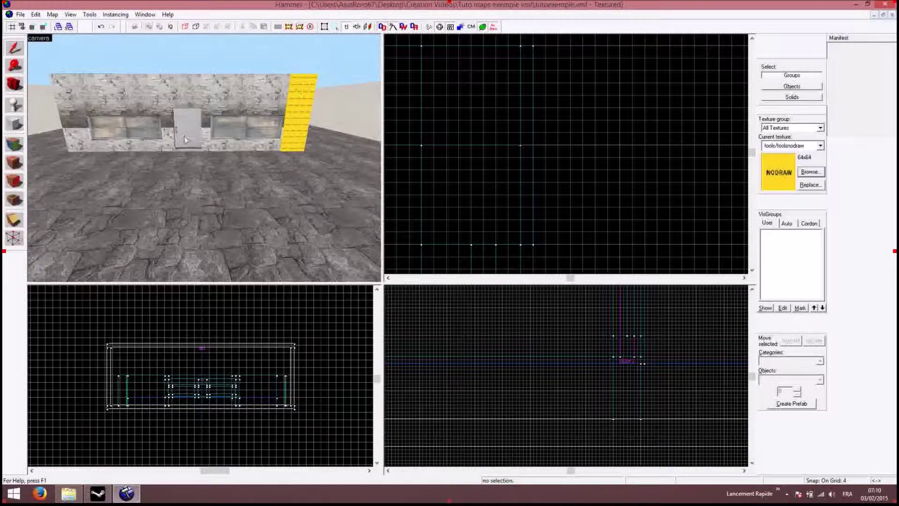
Apply the simpsons sewerladder texture to the nodraw block's front face and fit it to the face.
left_click(16, 149)
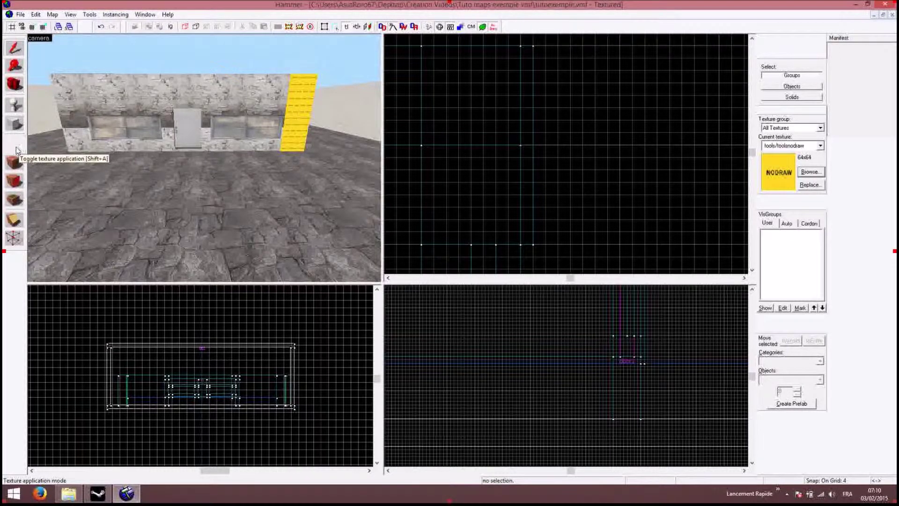
left_click(304, 104)
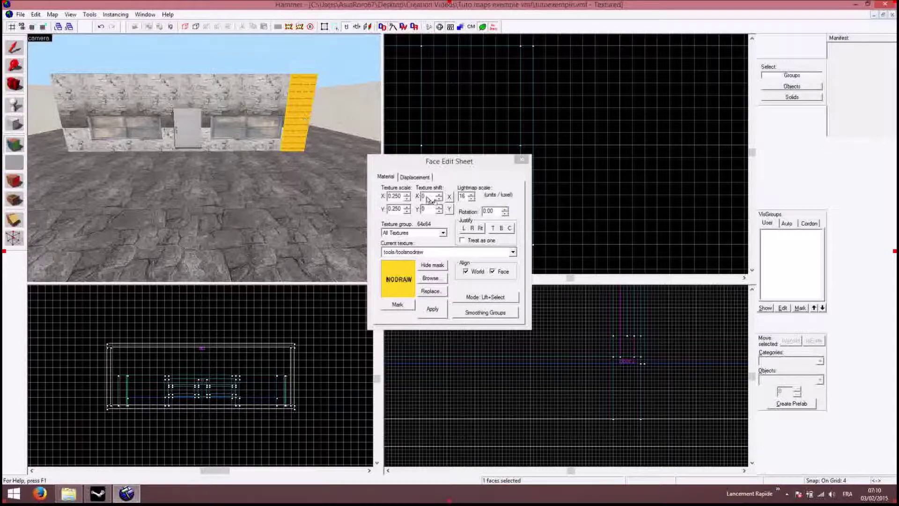
left_click(431, 279)
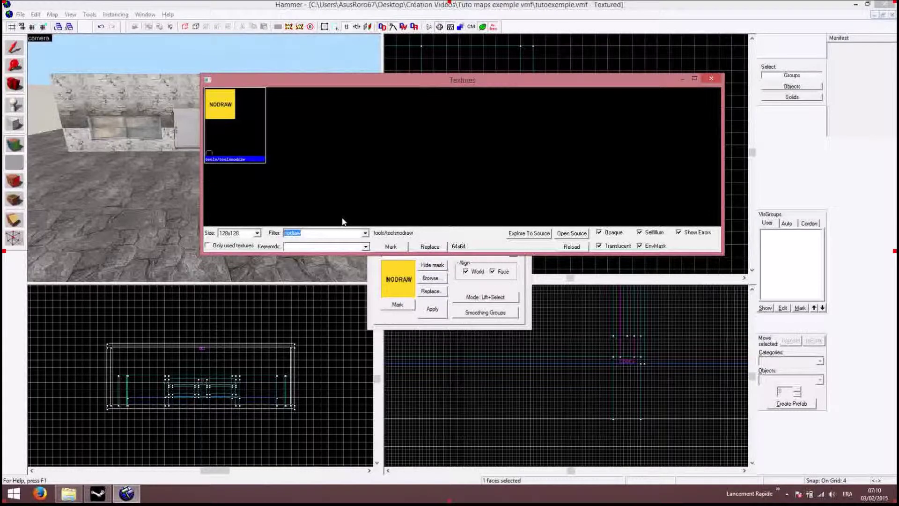
type("ladder")
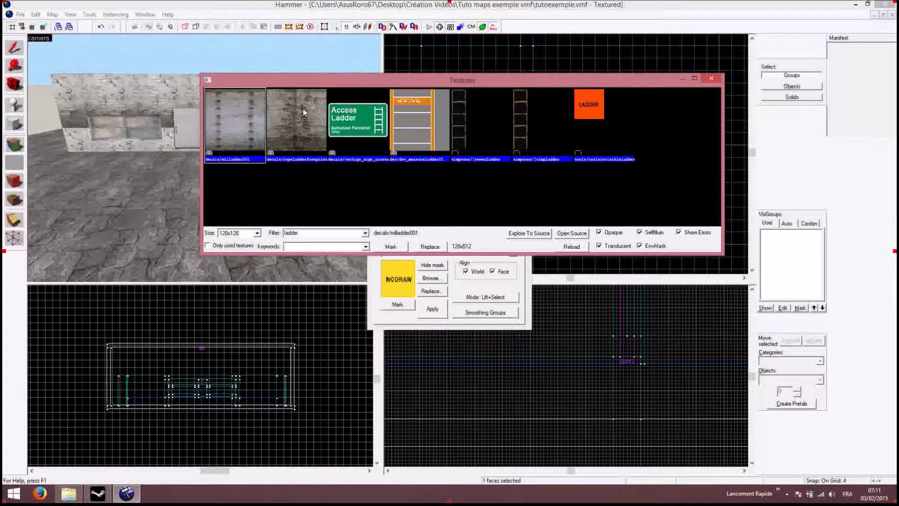
double_click(468, 117)
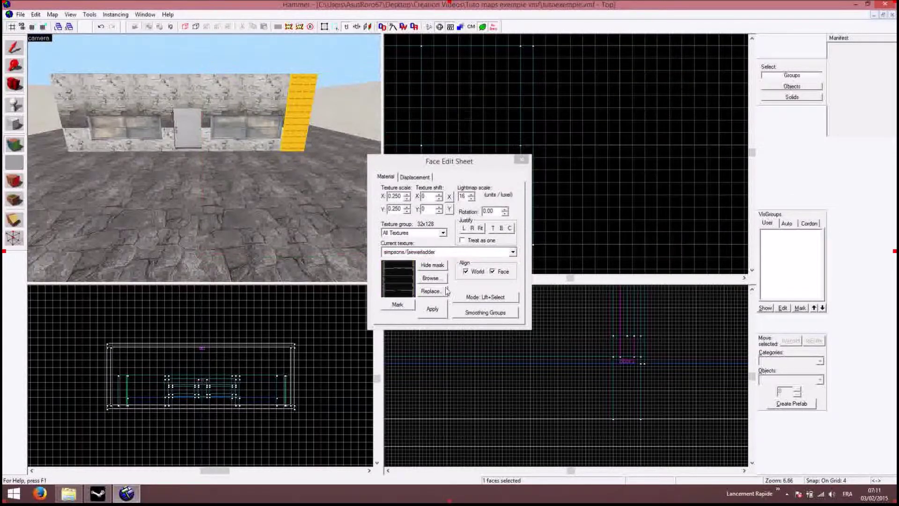
left_click(433, 310)
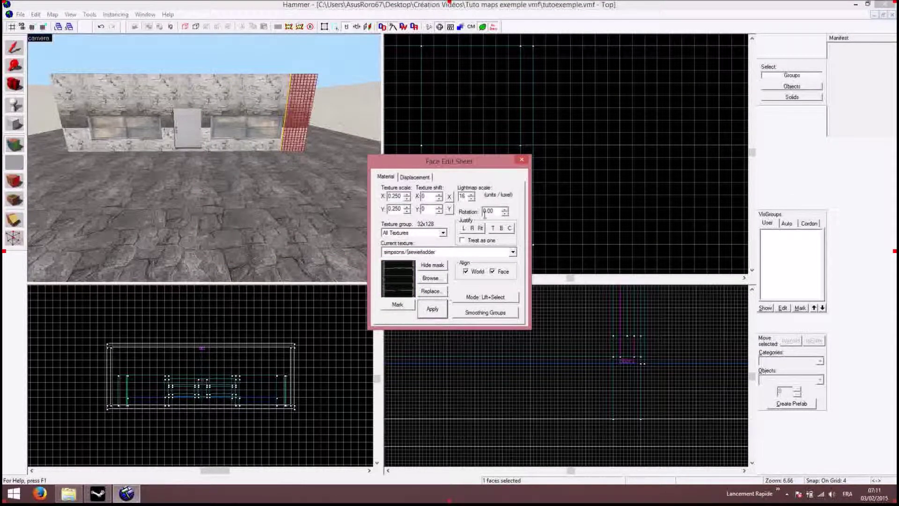
left_click(481, 228)
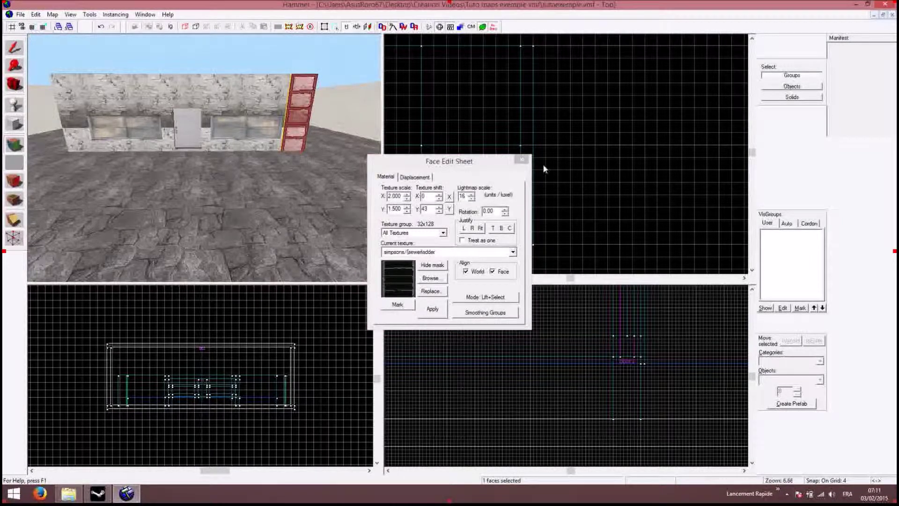
left_click(523, 160)
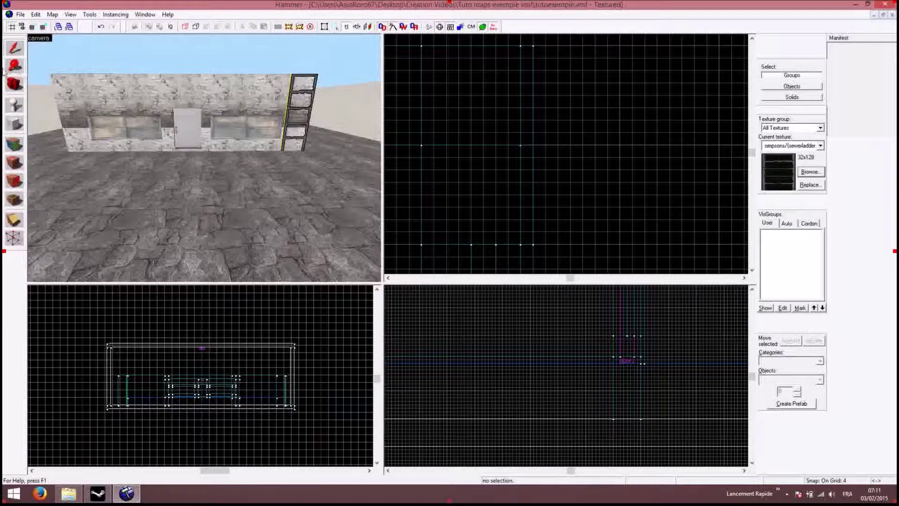
Create a 4 by 64 by 192 unit block with the tools/toolsinvisibleladder texture directly in front of the textured ladder block.
left_click(302, 89)
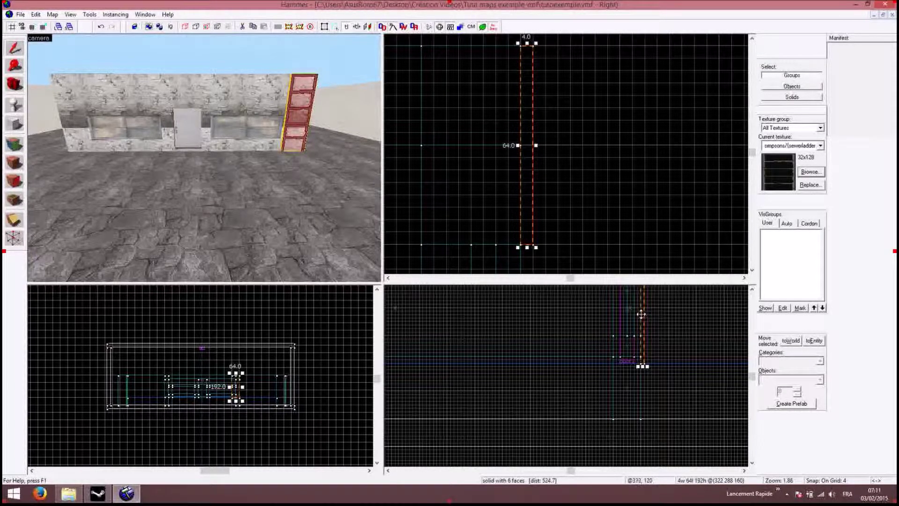
left_click(16, 128)
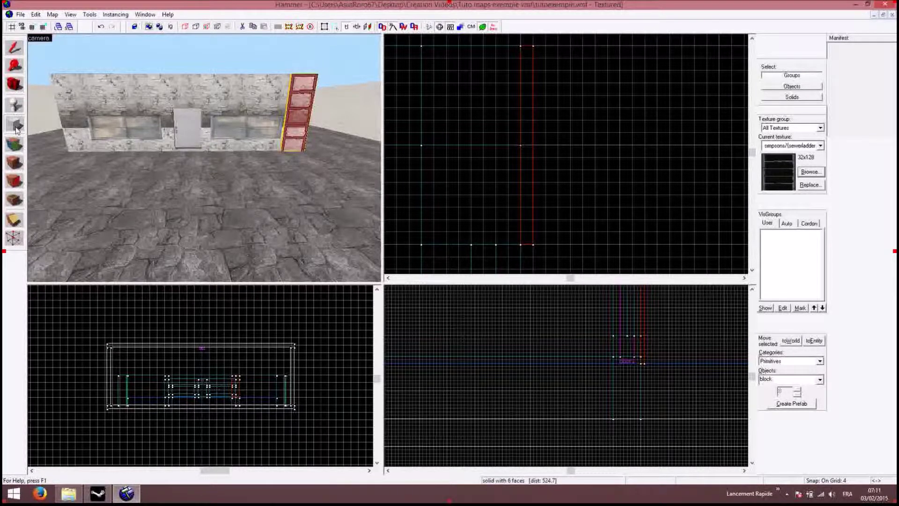
left_click(818, 171)
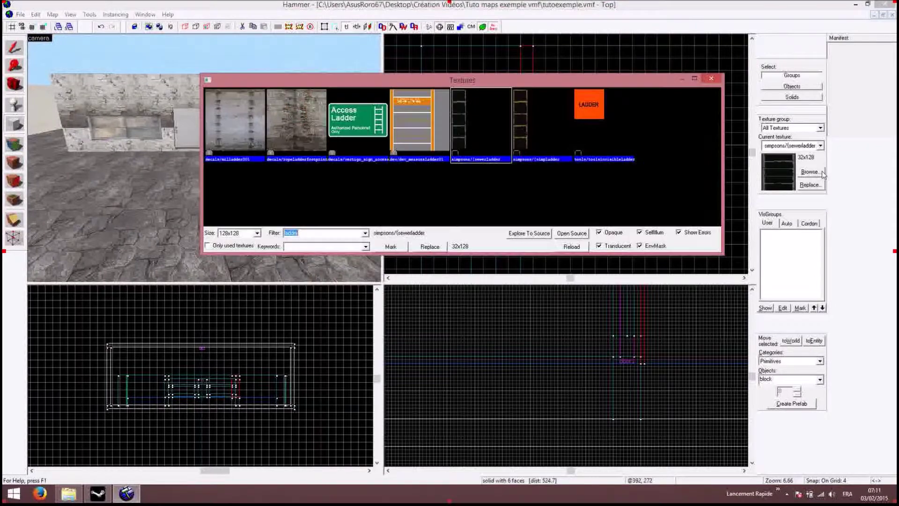
left_click(603, 113)
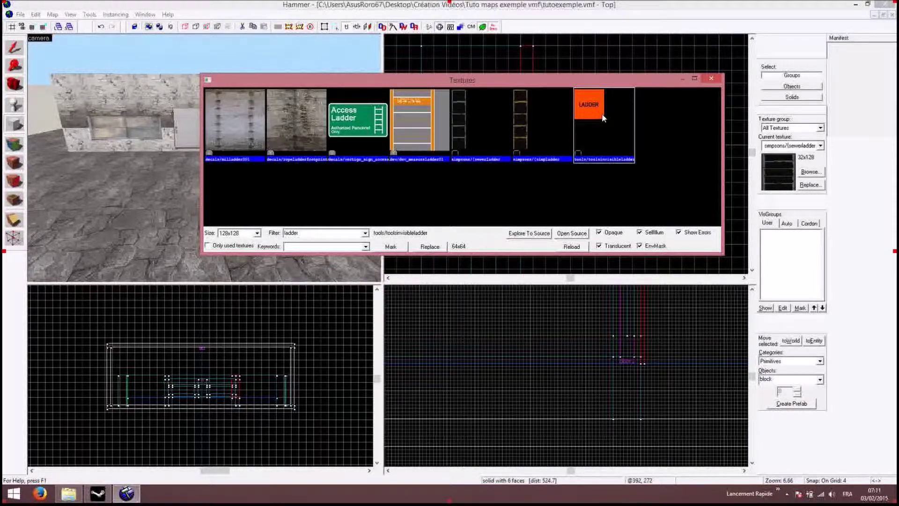
double_click(603, 118)
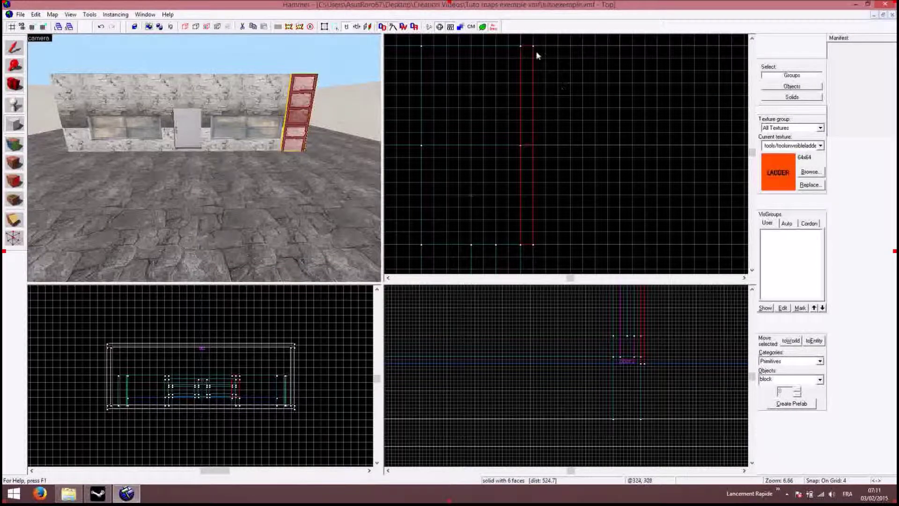
left_click_drag(534, 49, 543, 242)
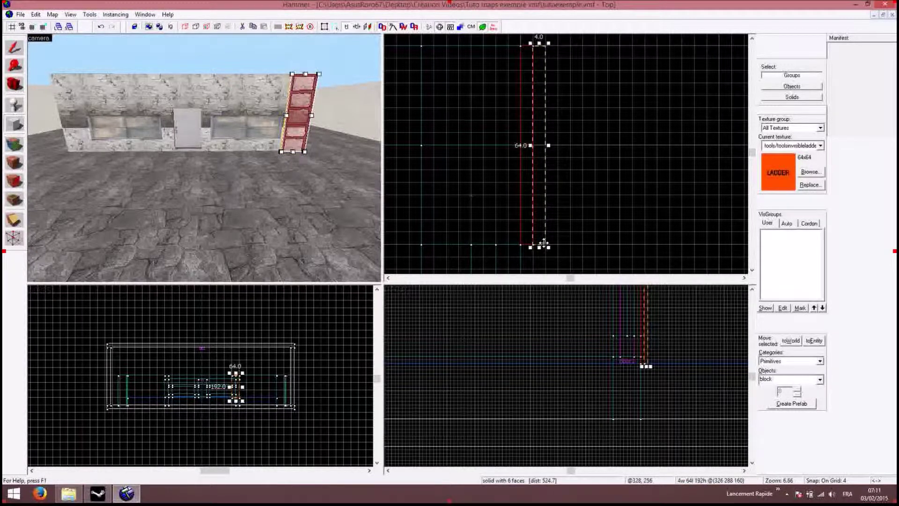
right_click(540, 162)
left_click(566, 166)
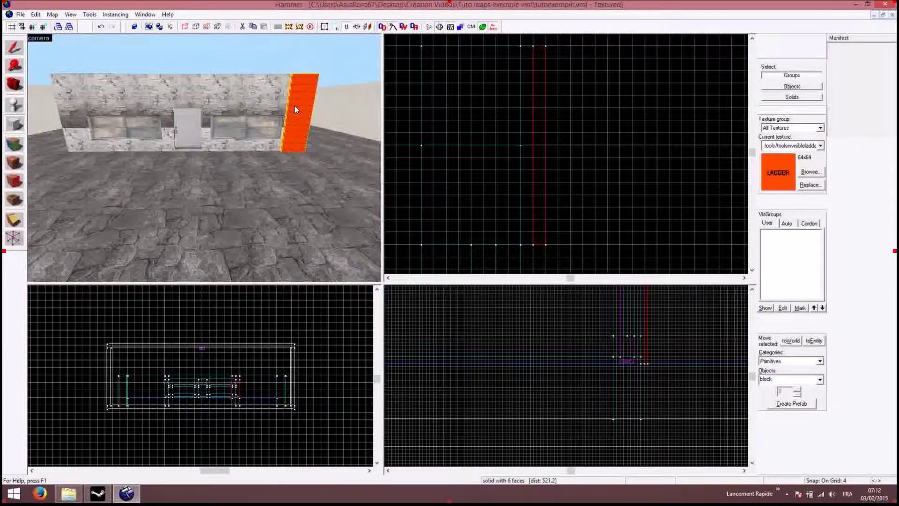
Examine the invisible ladder block from several sides, including how it sits against the textured ladder block behind it.
key("z")
key("w")
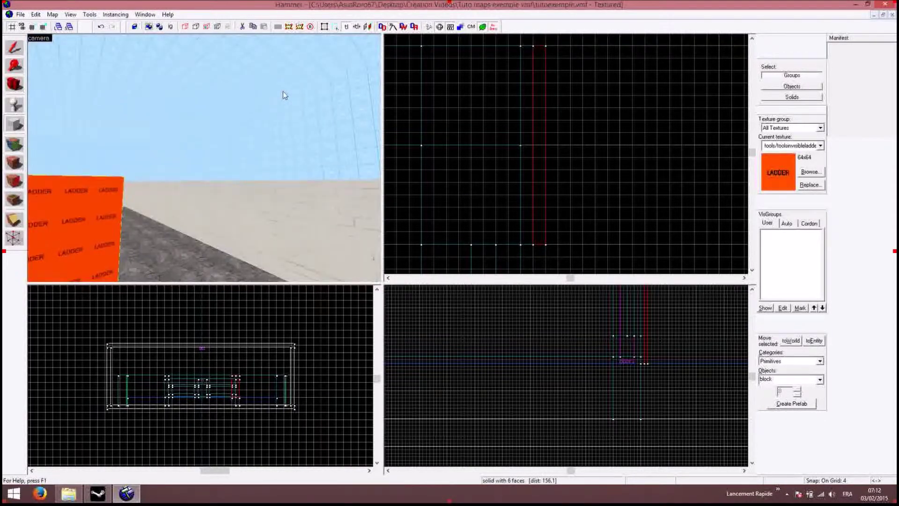
key("s")
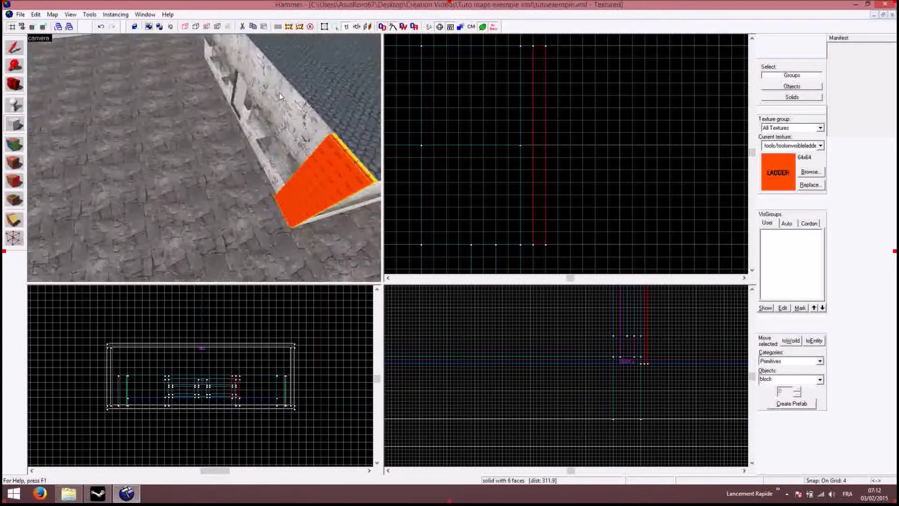
key("s")
key("z")
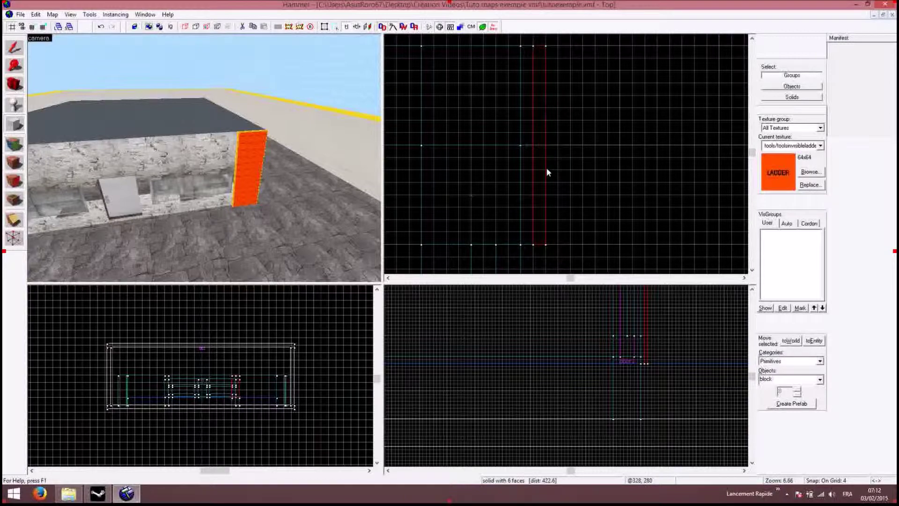
scroll(243, 147, "up", 2)
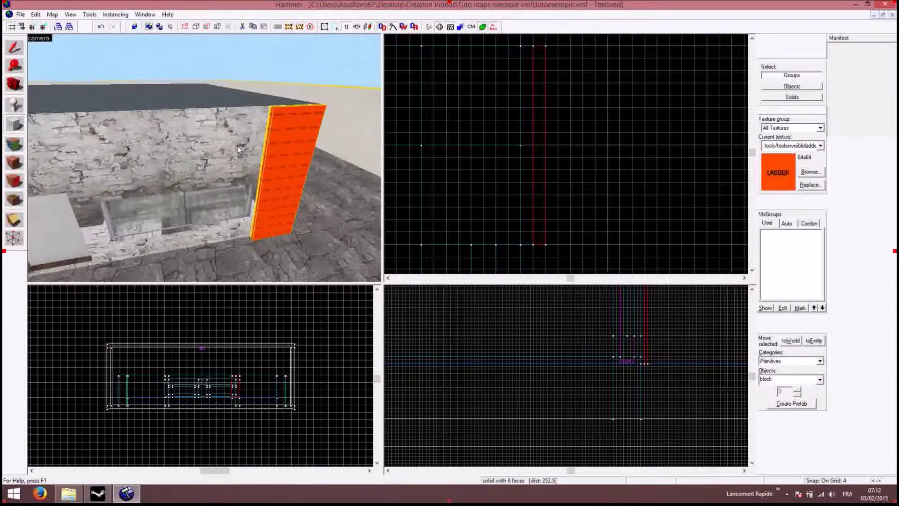
scroll(238, 147, "up", 1)
key("Right")
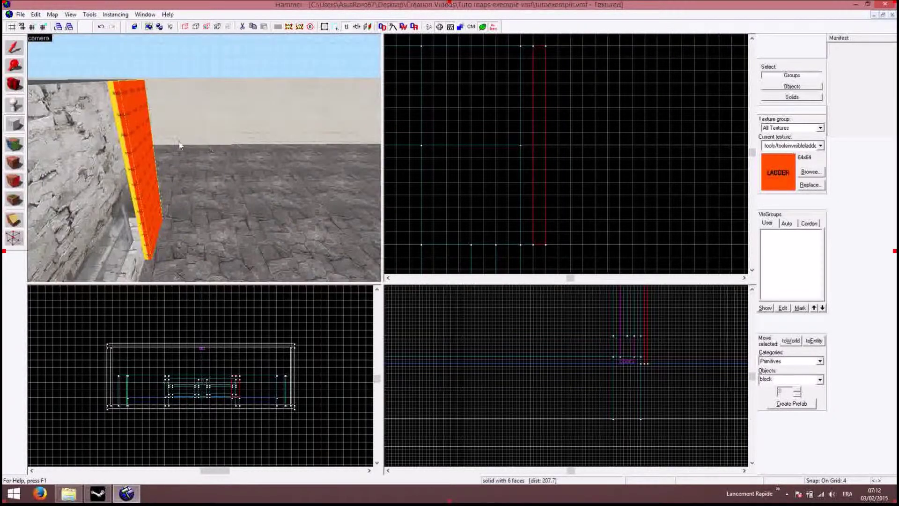
key("z")
key("w")
key("z")
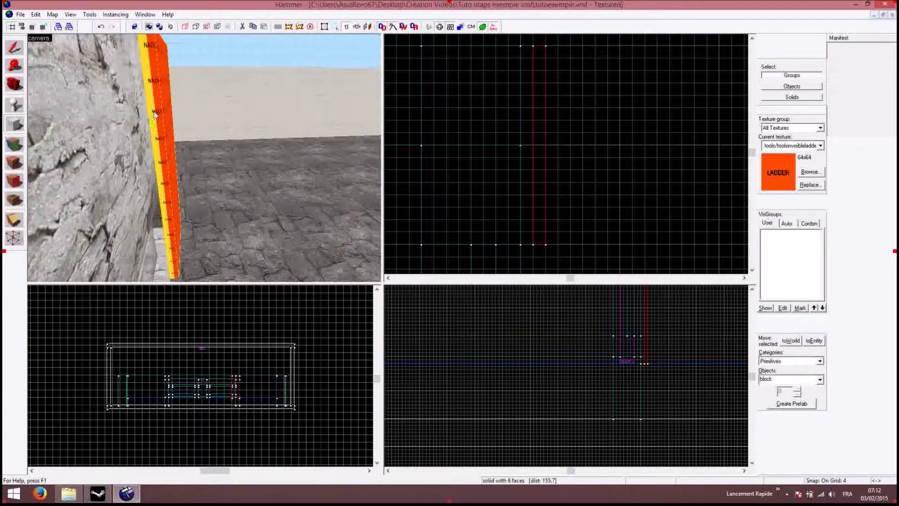
Select the textured ladder block and the invisible ladder block in turn to check their positions, and clear the selection.
left_click(143, 68)
left_click(147, 69)
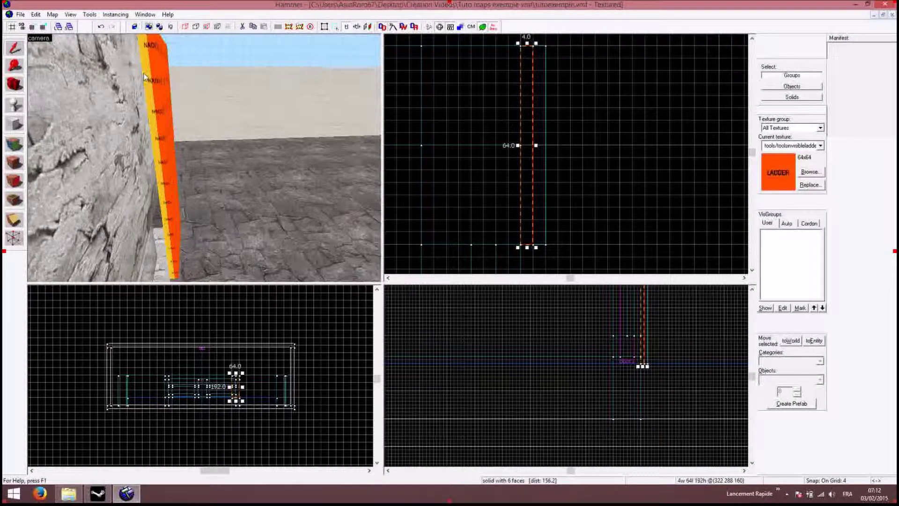
left_click(163, 80)
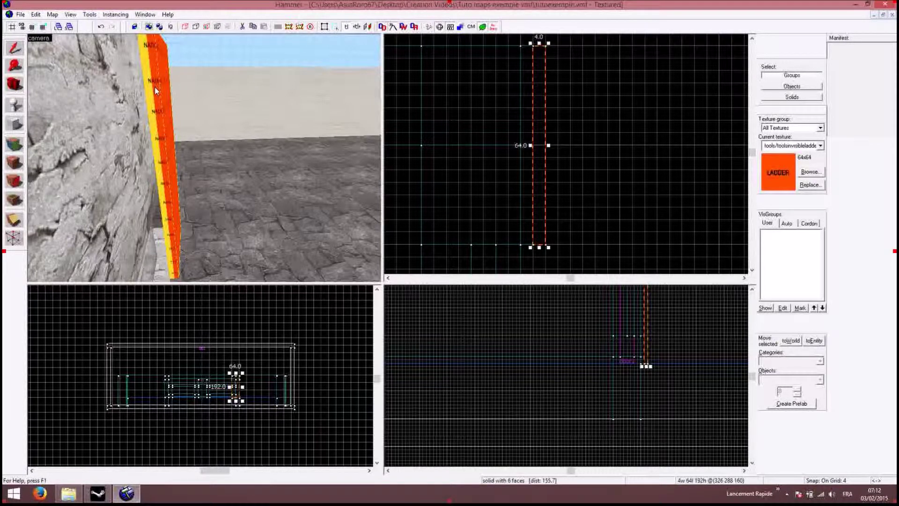
mouse_move(538, 108)
left_mouse_down()
mouse_move(598, 105)
mouse_move(546, 107)
mouse_move(544, 125)
left_mouse_up()
left_click(602, 125)
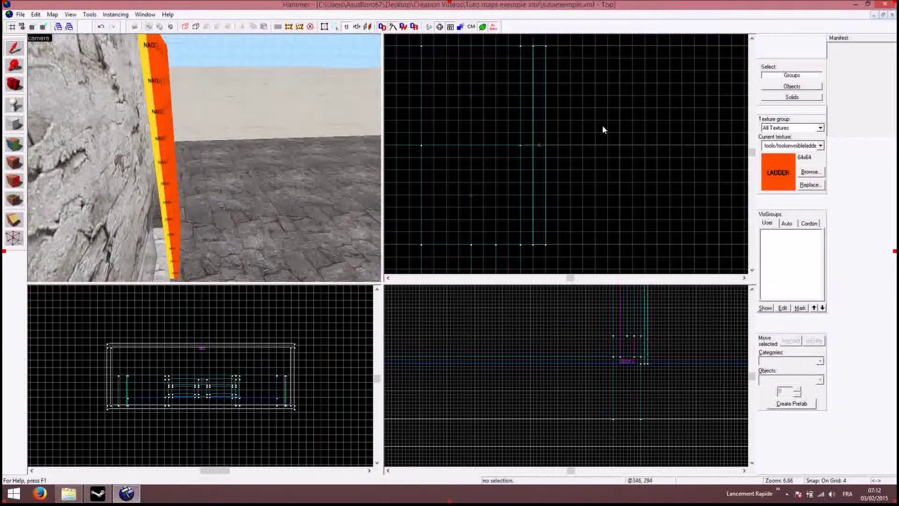
Tie the glass window brush left of the door to an entity and set its class to func_breakable.
key("z")
middle_click_drag(220, 102, 252, 96)
scroll(220, 102, "down", 5)
key("w")
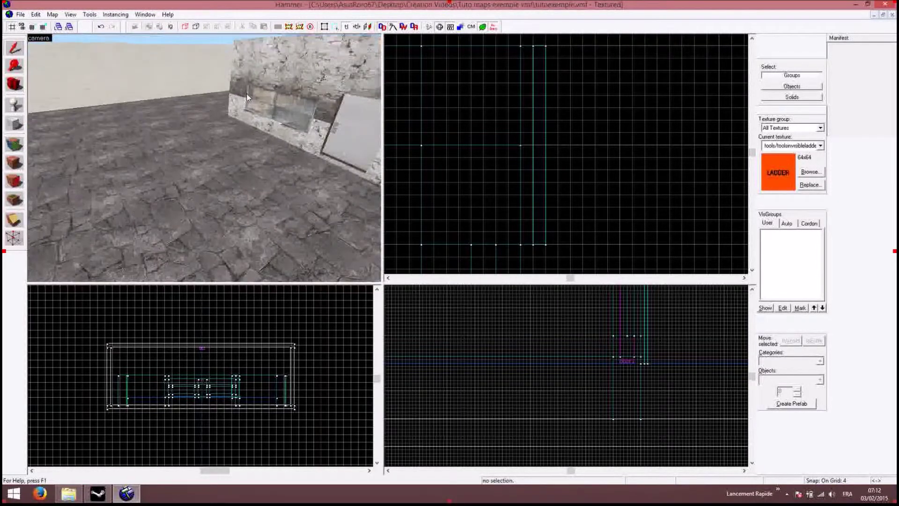
key("s")
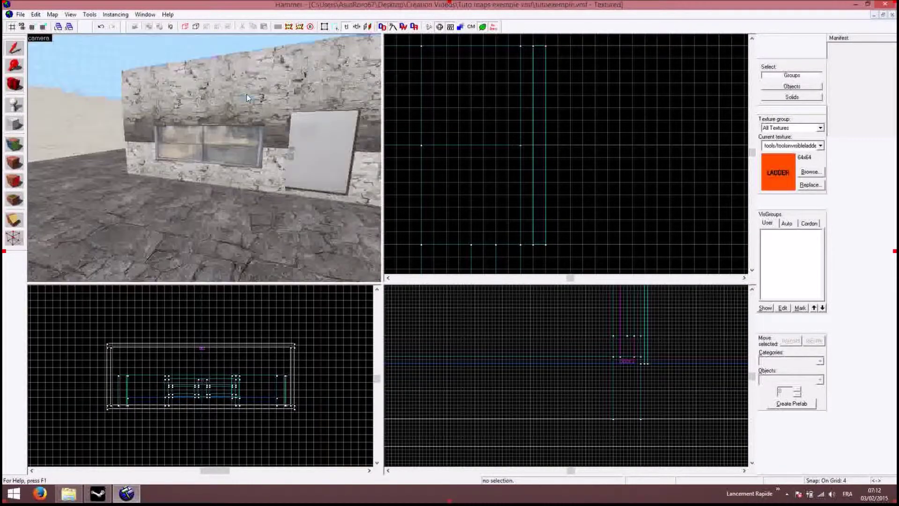
key("w")
key("s")
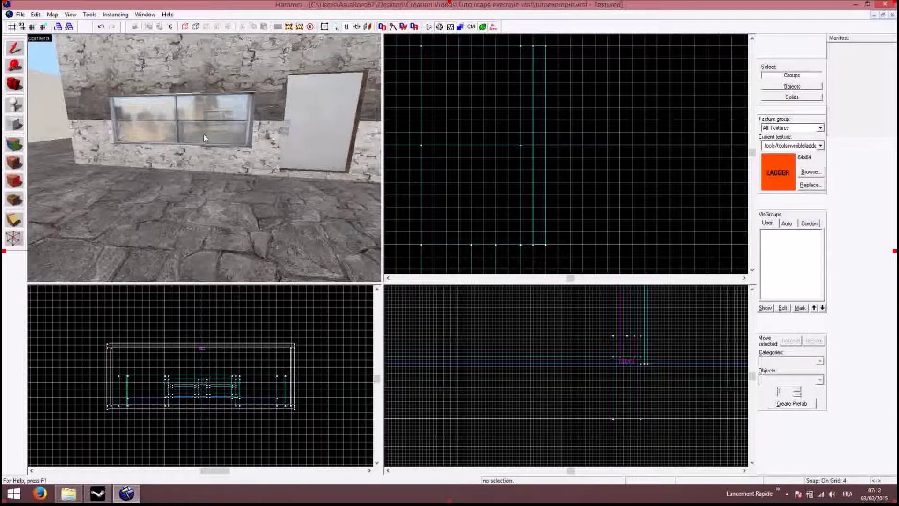
left_click(207, 118)
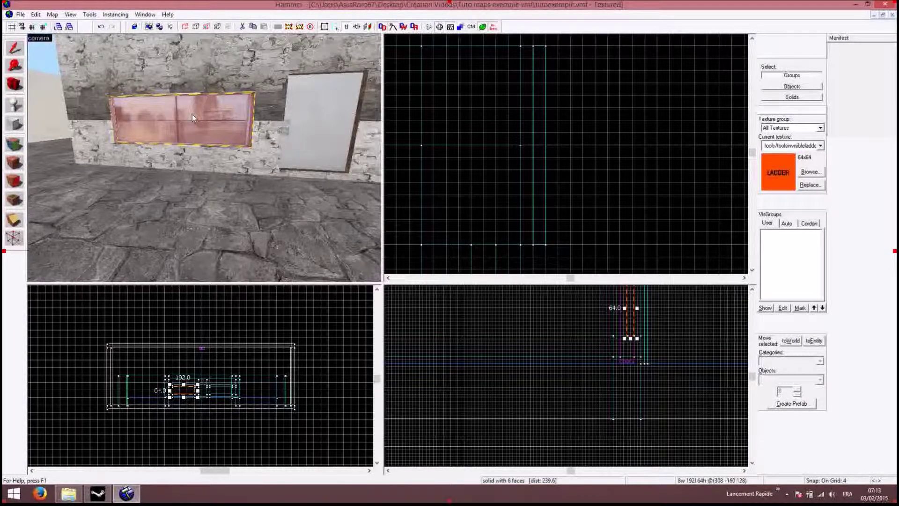
key("ctrl+t")
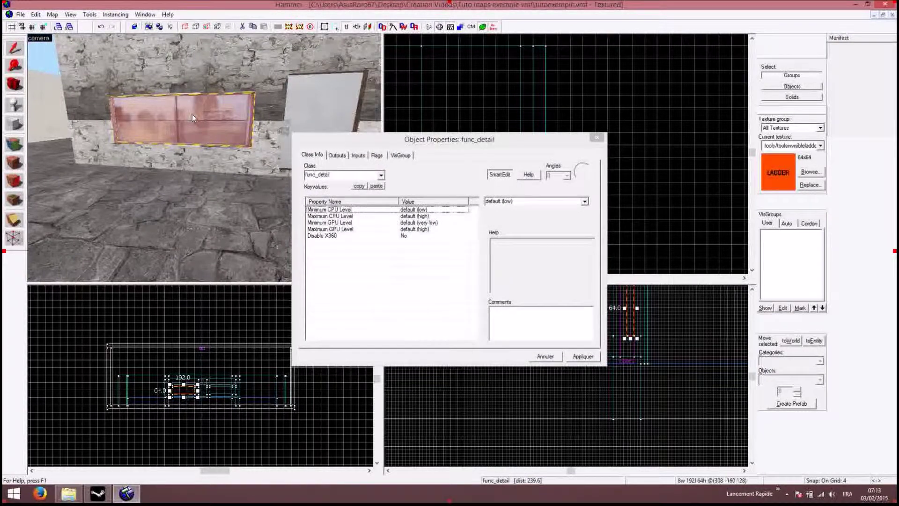
left_click(341, 173)
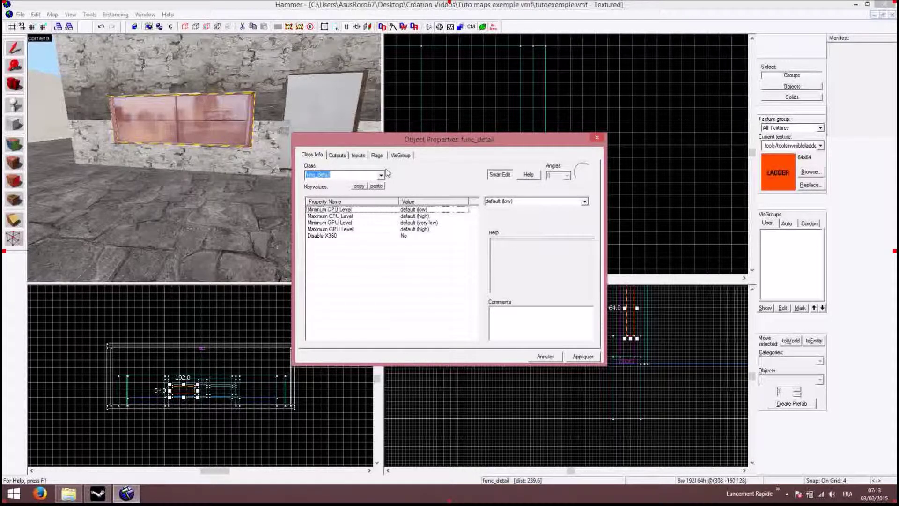
type("breakable")
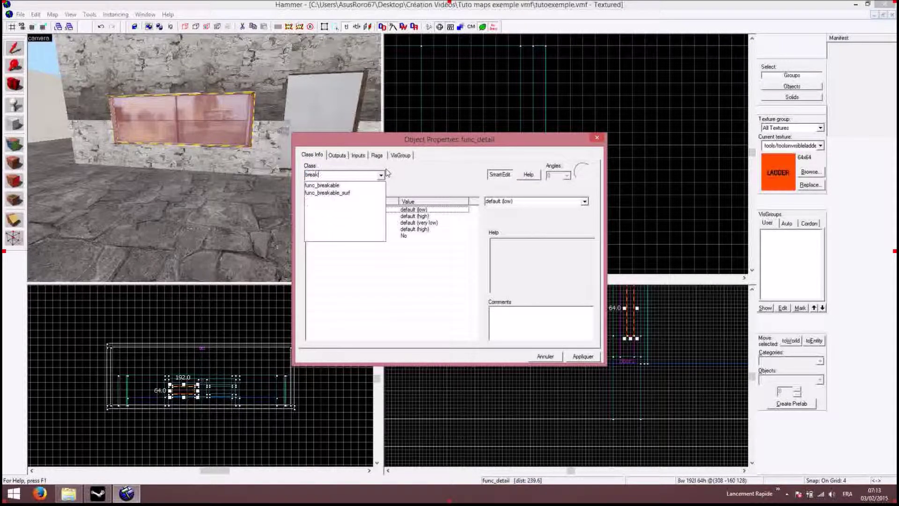
left_click(322, 187)
left_click(576, 356)
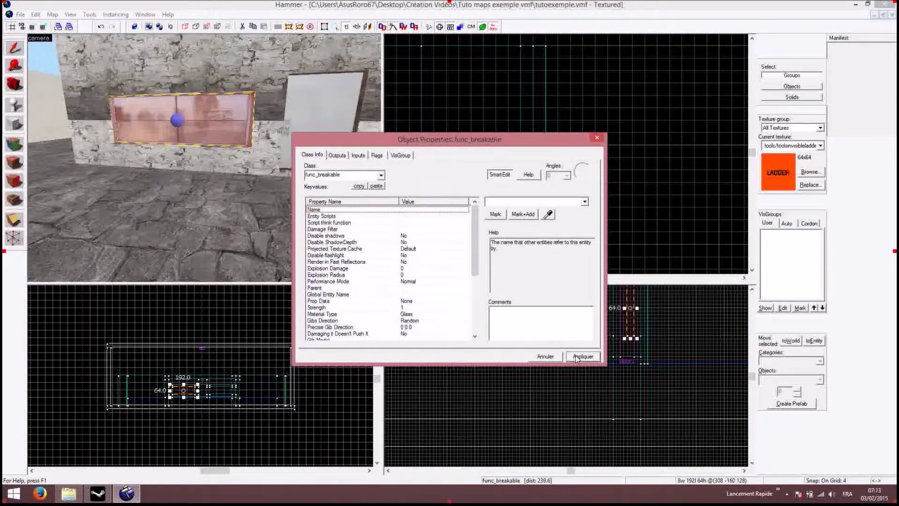
Review the flags of the left window's func_breakable entity, apply the properties and close them.
left_click(377, 155)
left_click(260, 166)
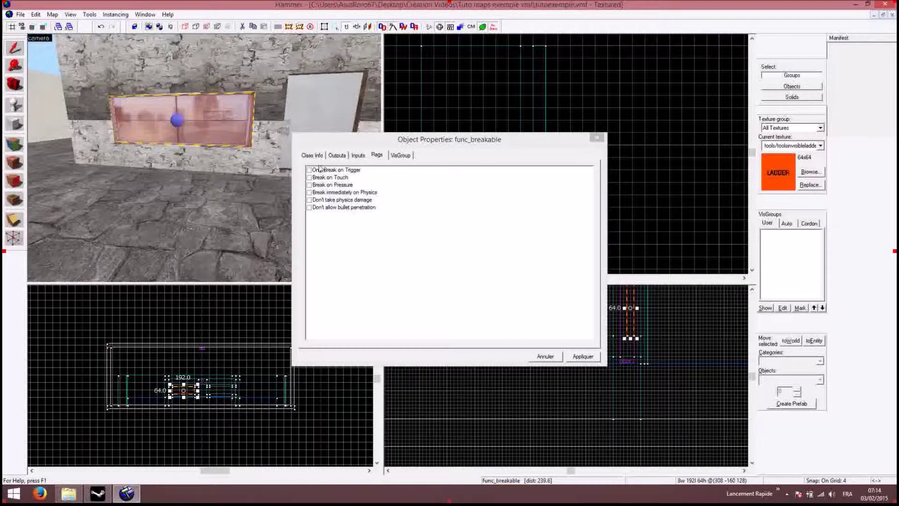
left_click(590, 359)
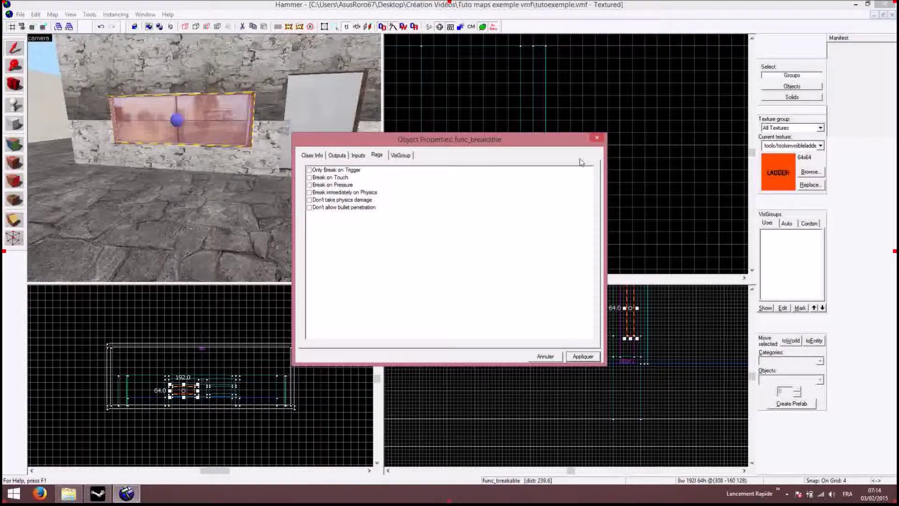
left_click(596, 137)
Tie the glass window brush between the door and the ladder to a func_breakable entity, leaving all its flags off.
key("s")
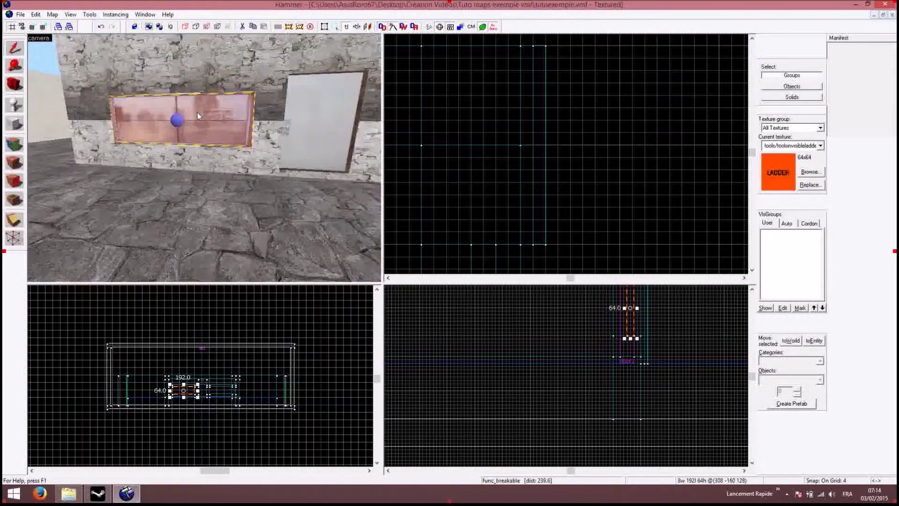
key("Right")
key("Left")
left_click(198, 112)
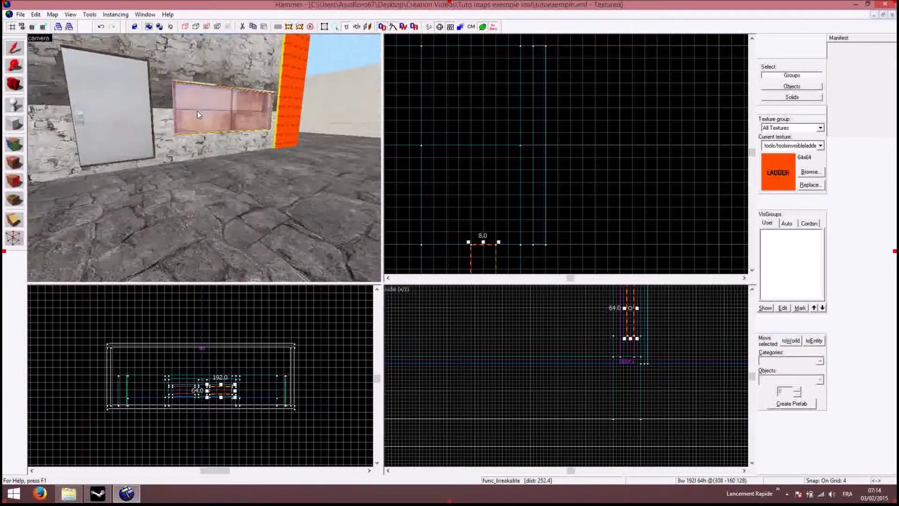
key("ctrl+t")
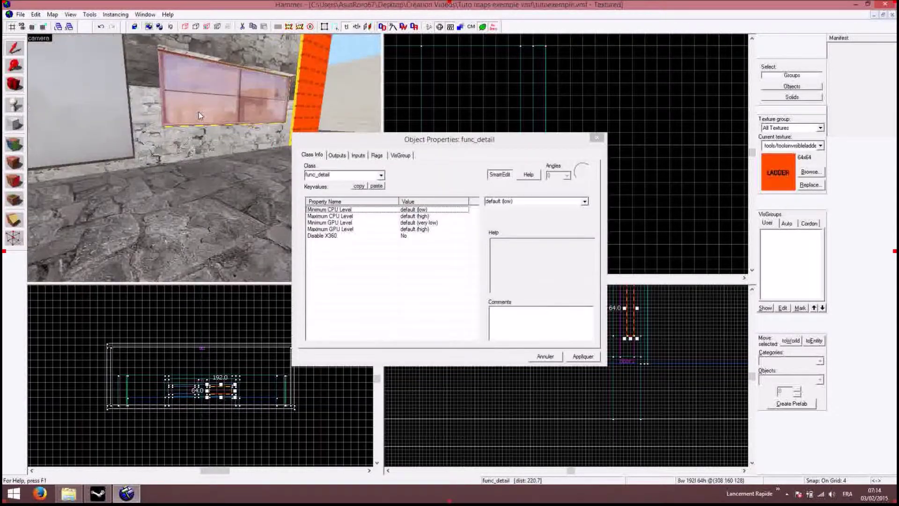
double_click(324, 175)
type("break")
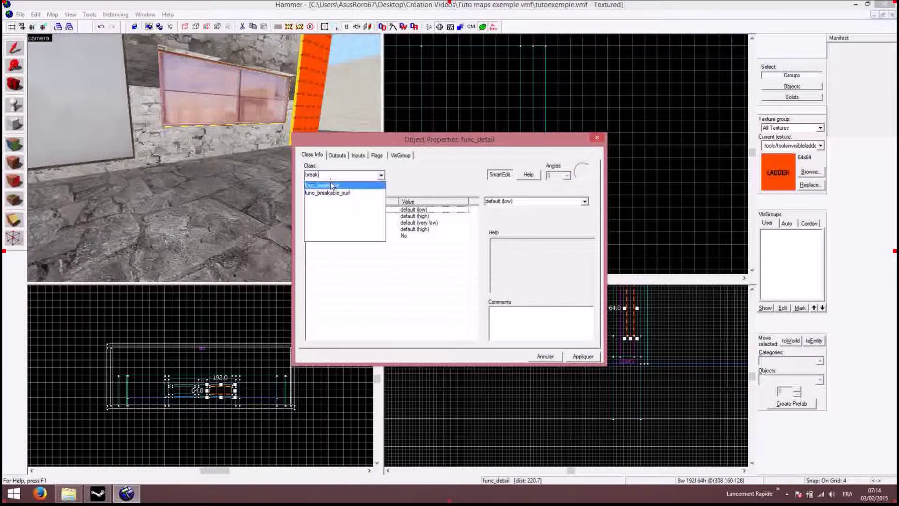
left_click(331, 185)
left_click(585, 357)
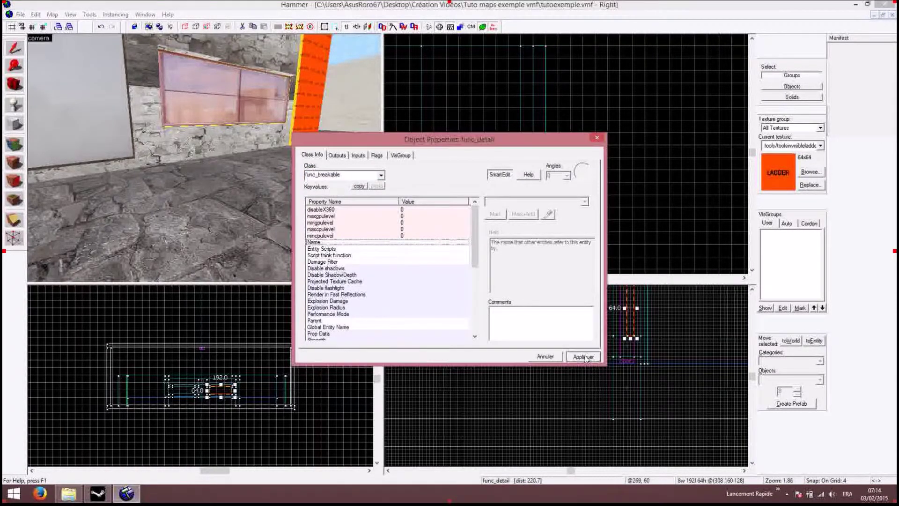
left_click(377, 155)
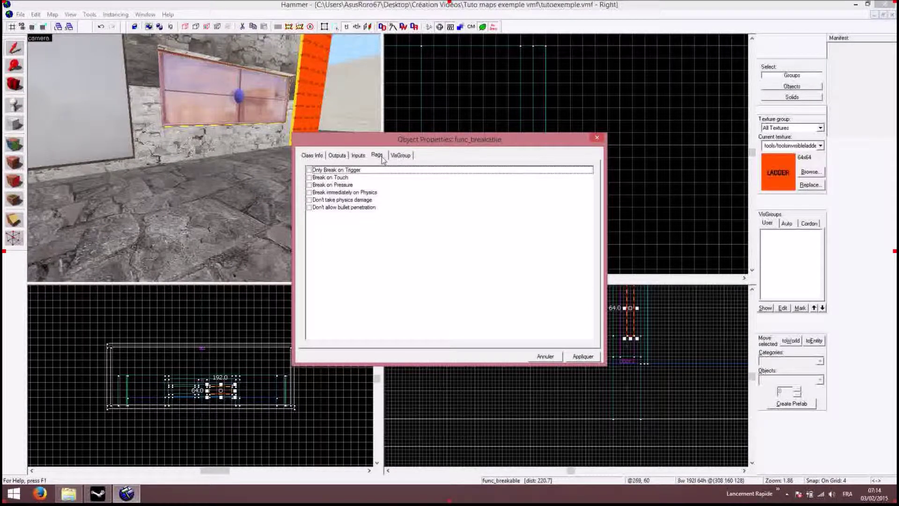
left_click(584, 357)
left_click(597, 137)
Examine the building's front wall with its windows, door and ladder from several distances, and look over the roof from above.
scroll(263, 110, "down", 2)
key("z")
key("w")
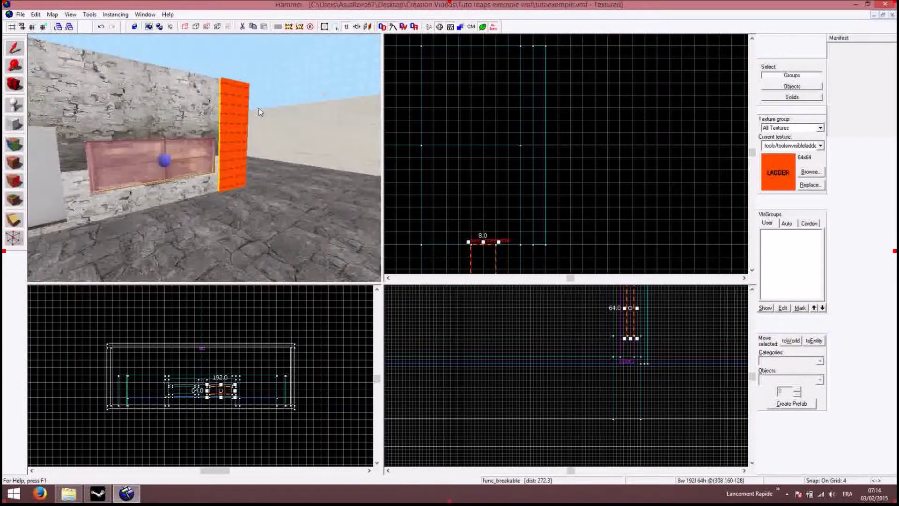
key("z")
key("s")
left_click(204, 157)
key("z")
left_click(308, 167)
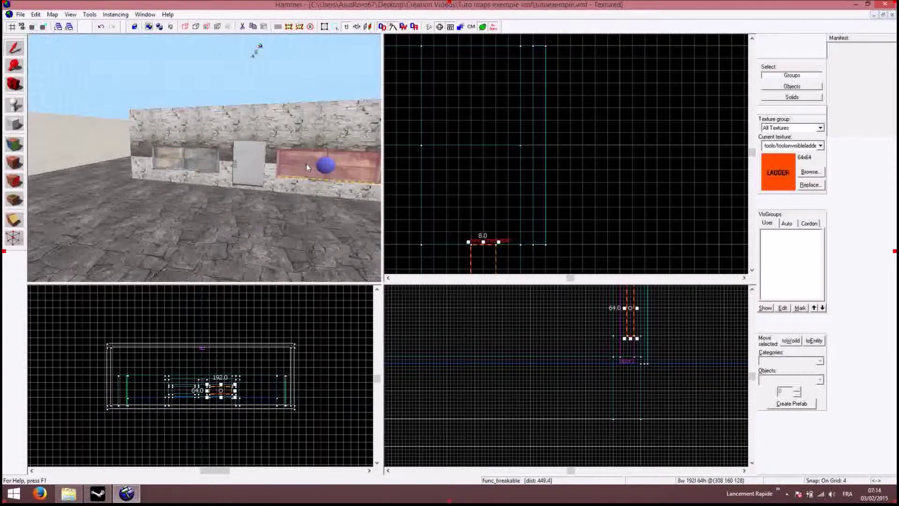
scroll(307, 164, "down", 5)
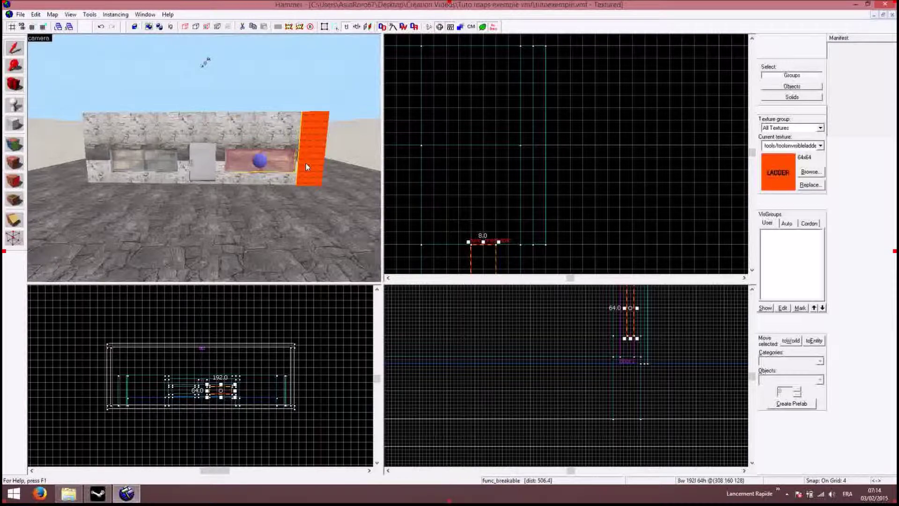
key("Down")
scroll(305, 163, "down", 3)
key("Up")
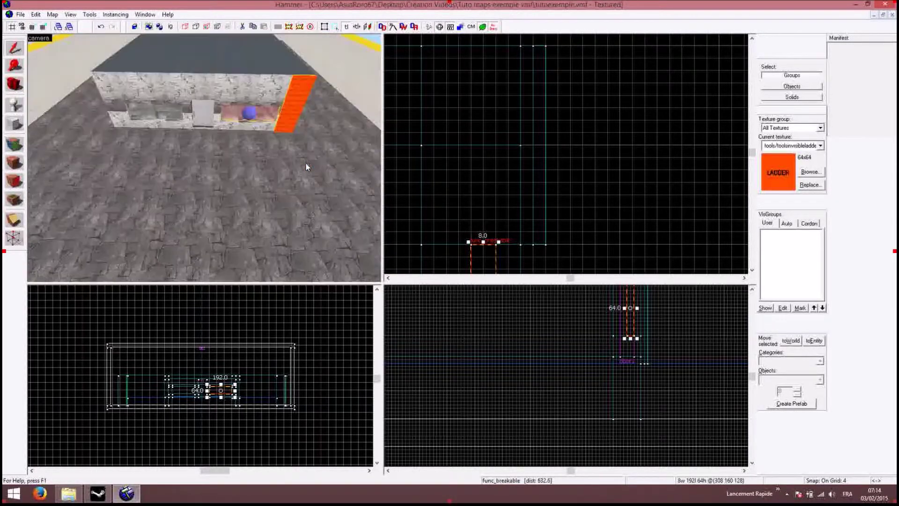
key("Up")
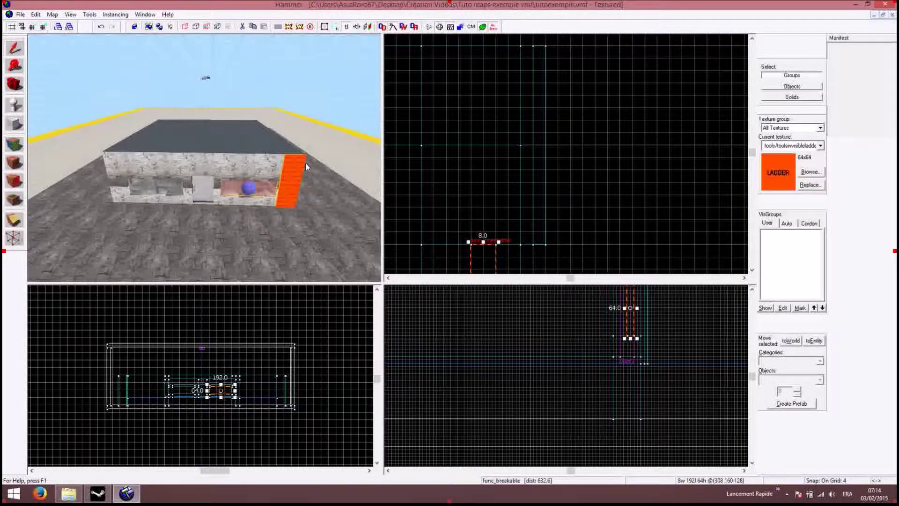
key("Up")
scroll(306, 163, "up", 3)
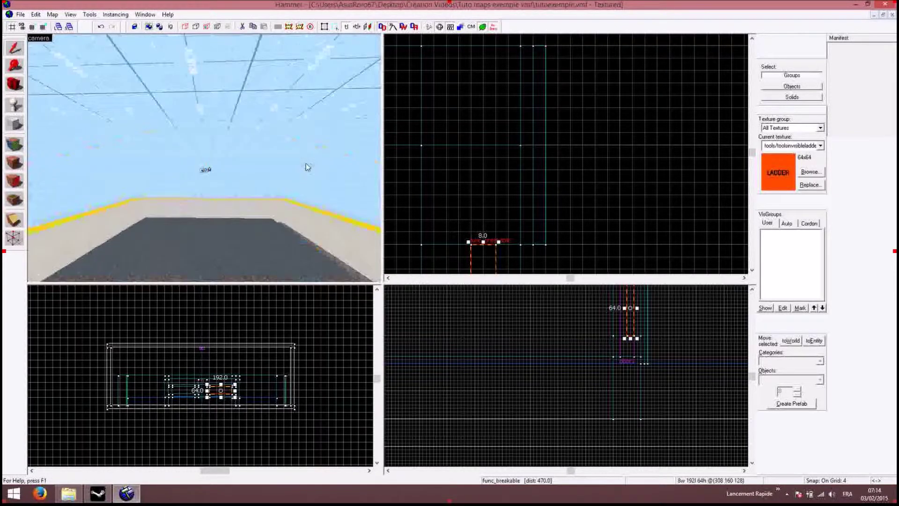
key("Down")
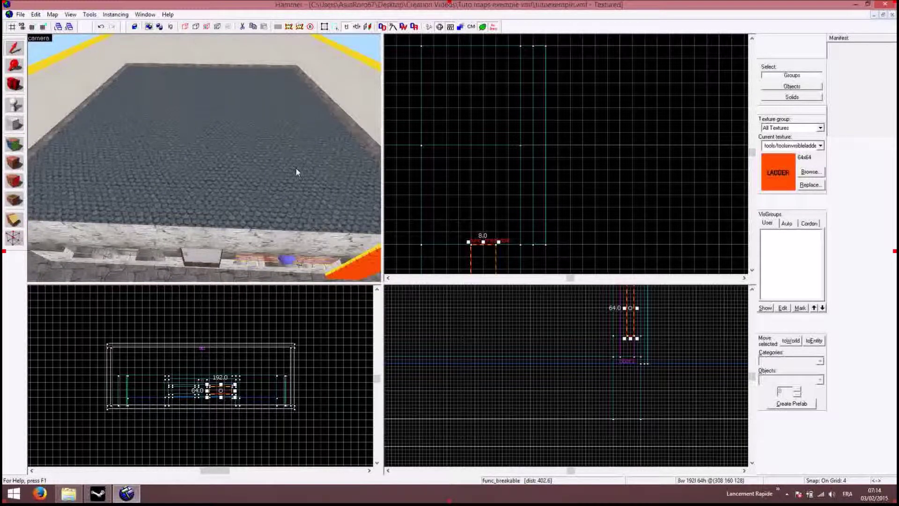
Move the flat roof block up 32 units so it sits on top of the walls.
left_click(296, 169)
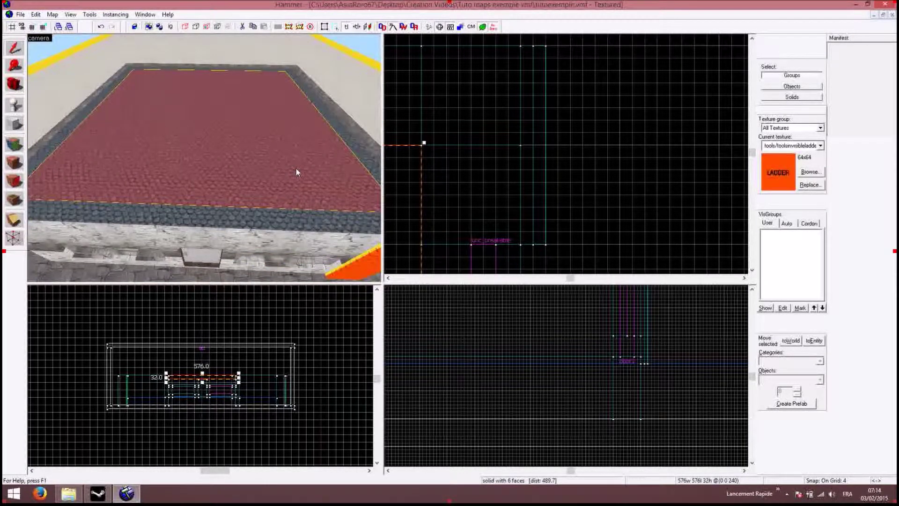
scroll(509, 197, "down", 3)
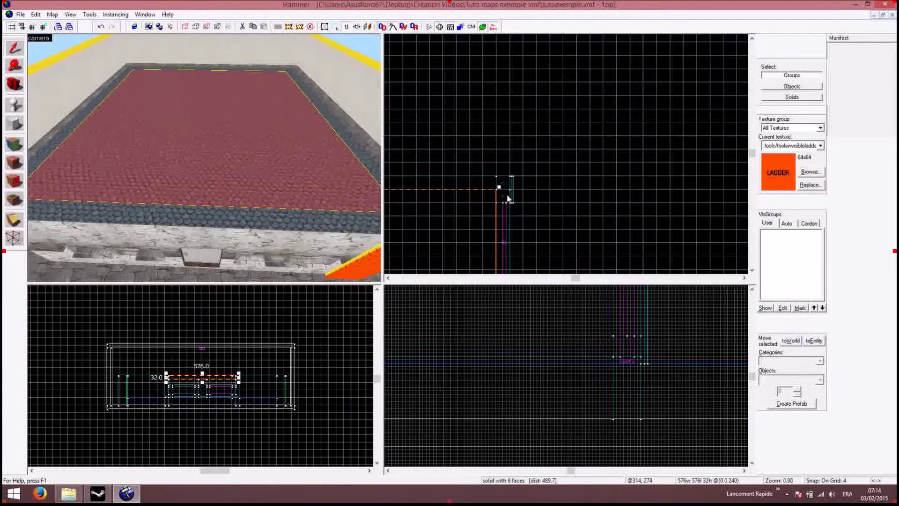
left_click(752, 270)
left_click(752, 270)
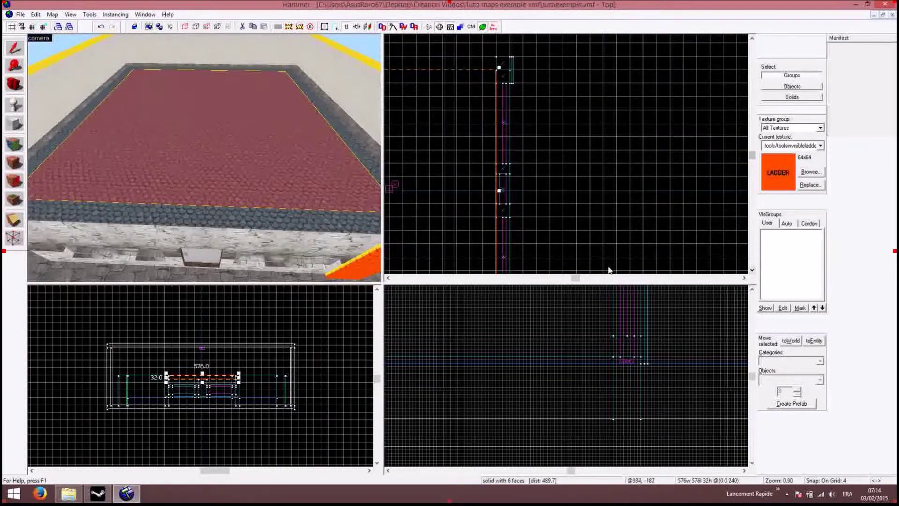
left_click(389, 277)
left_click(389, 277)
scroll(561, 231, "down", 2)
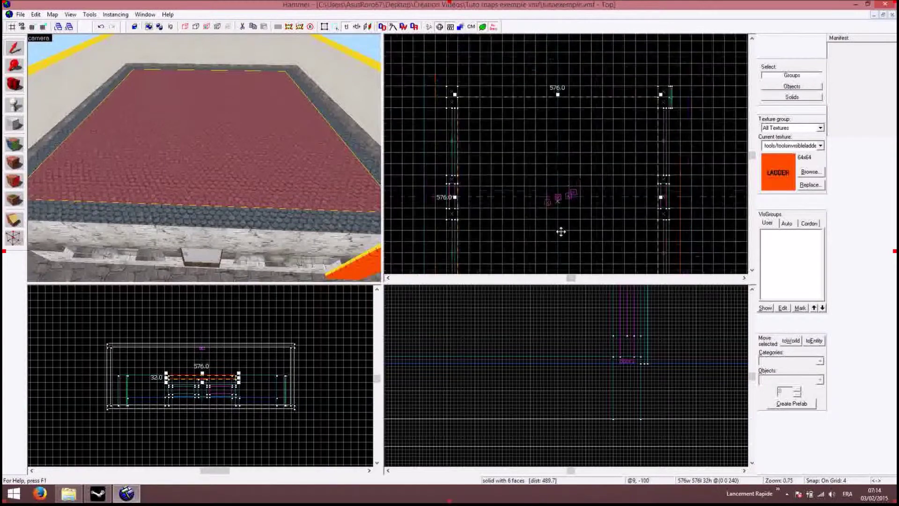
left_click(752, 270)
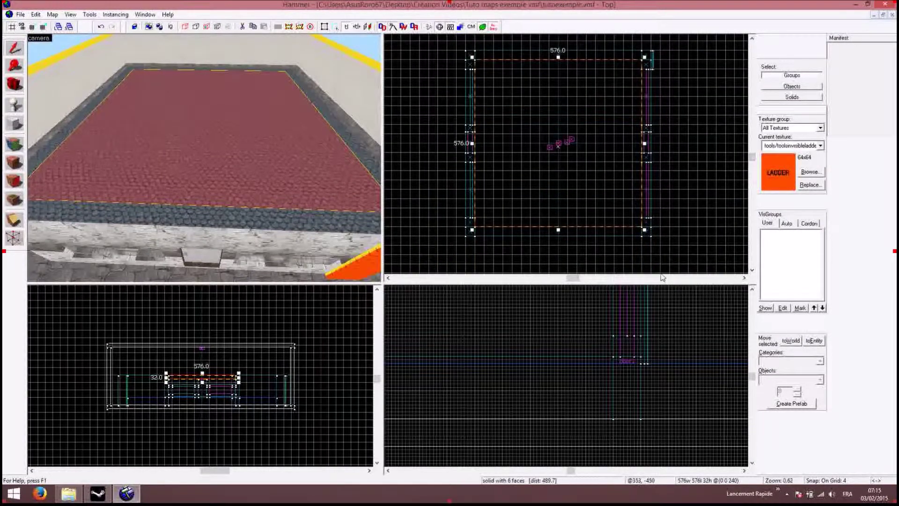
left_click(752, 290)
left_click(752, 289)
left_click(752, 290)
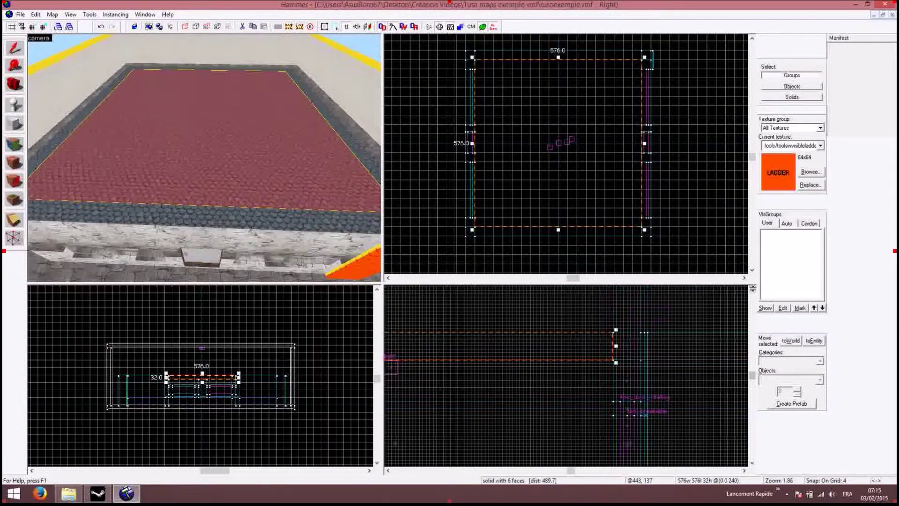
left_click_drag(527, 348, 524, 322)
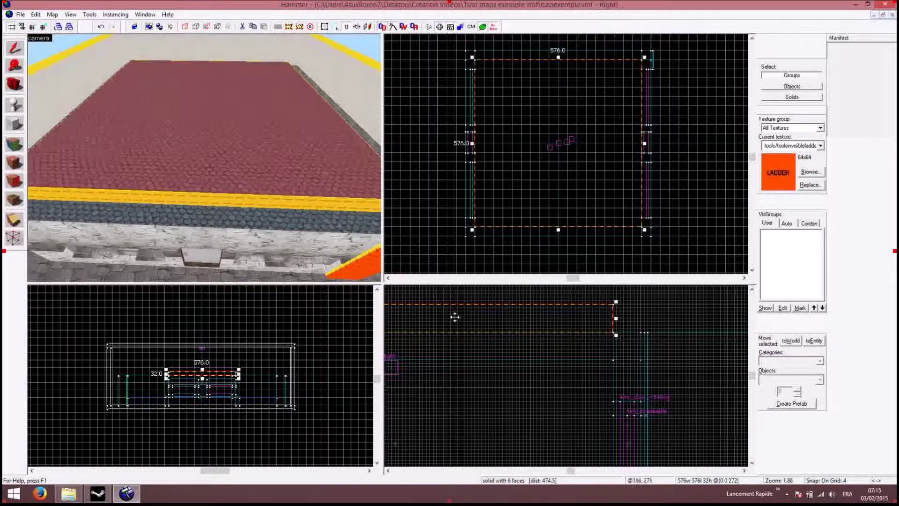
mouse_move(474, 316)
left_mouse_down()
mouse_move(479, 339)
mouse_move(472, 312)
left_mouse_up()
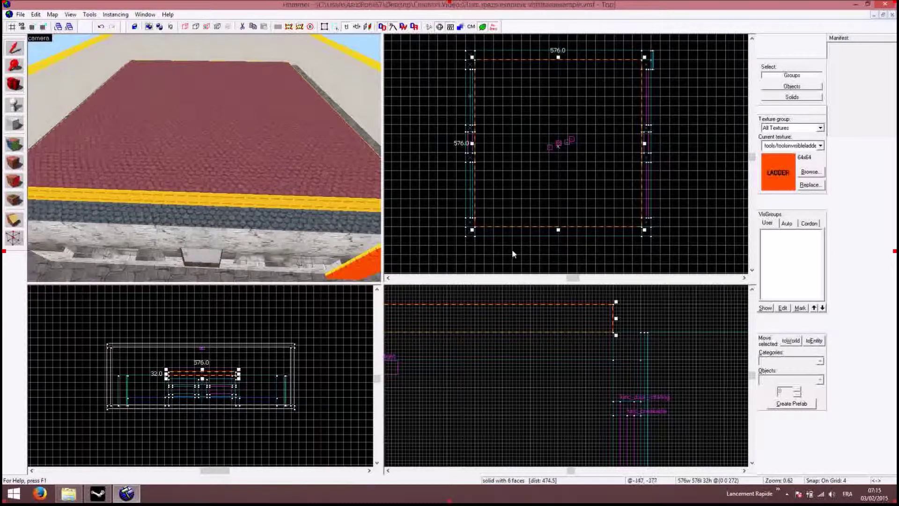
Extend the roof block by 32 units on all four sides to 640 by 640 units, reaching the walls' outer edges.
left_click_drag(616, 317, 616, 318)
left_click_drag(558, 230, 559, 239)
left_click_drag(474, 146, 462, 147)
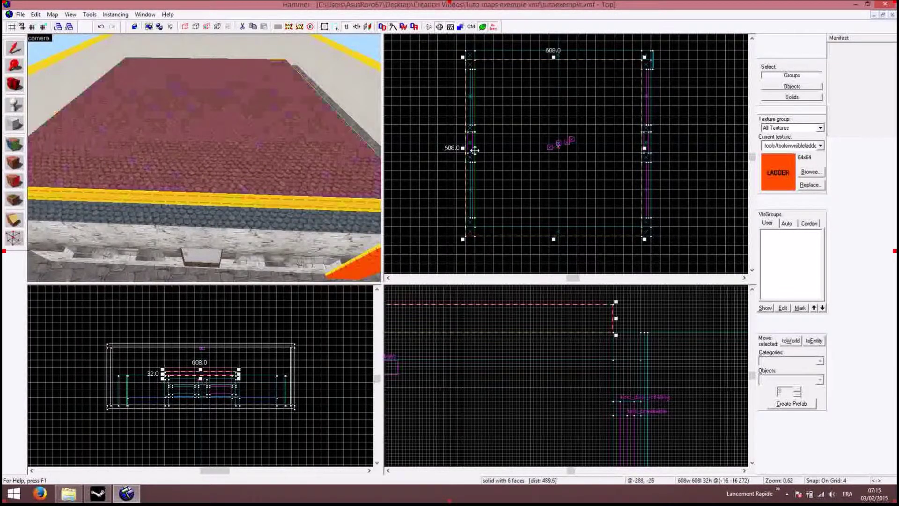
left_click_drag(553, 58, 557, 48)
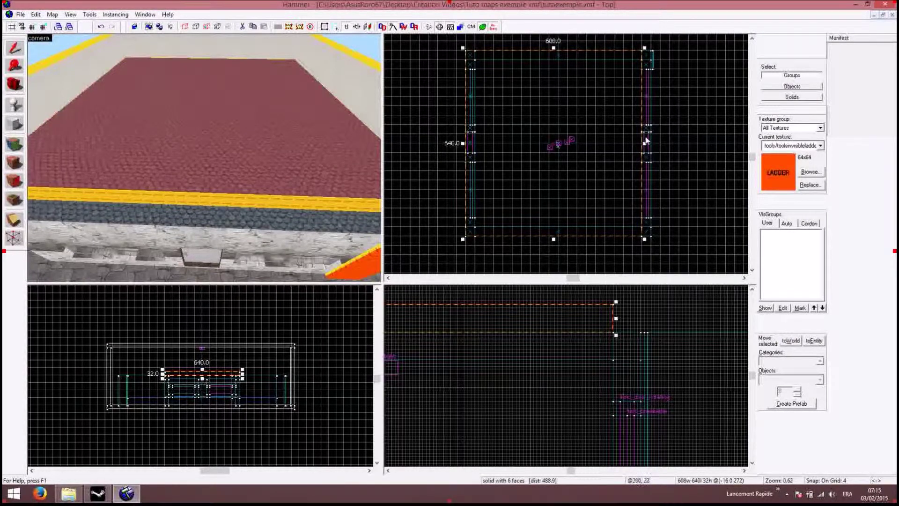
left_click_drag(644, 143, 653, 143)
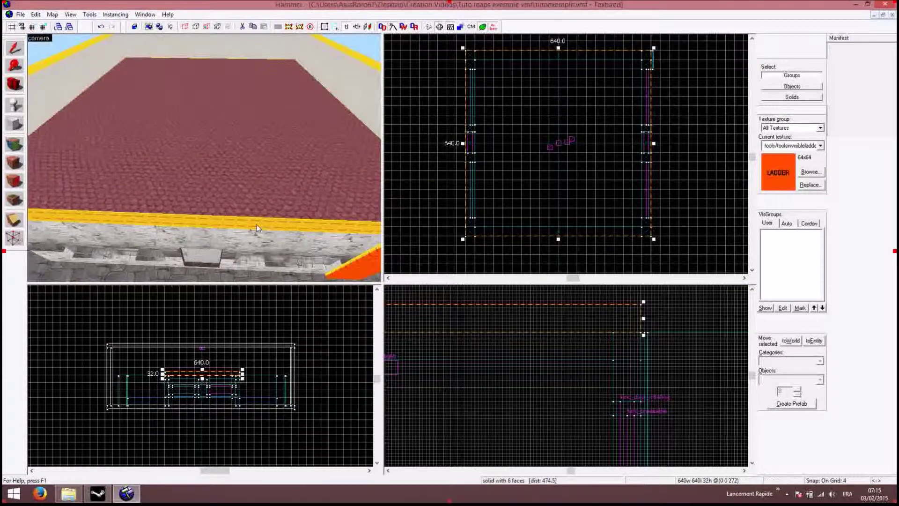
Raise the top of the roof block to make it 128 units high.
scroll(510, 345, "down", 3)
left_click_drag(444, 331, 449, 305)
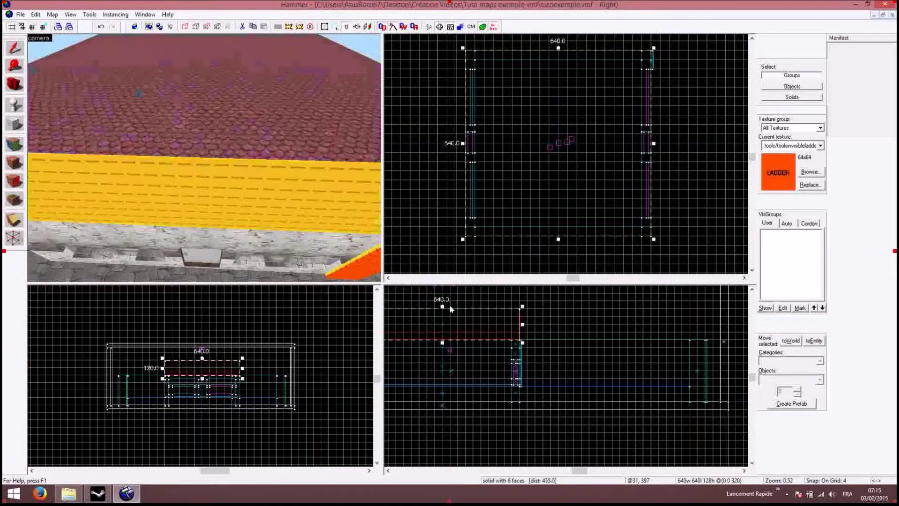
left_click(388, 470)
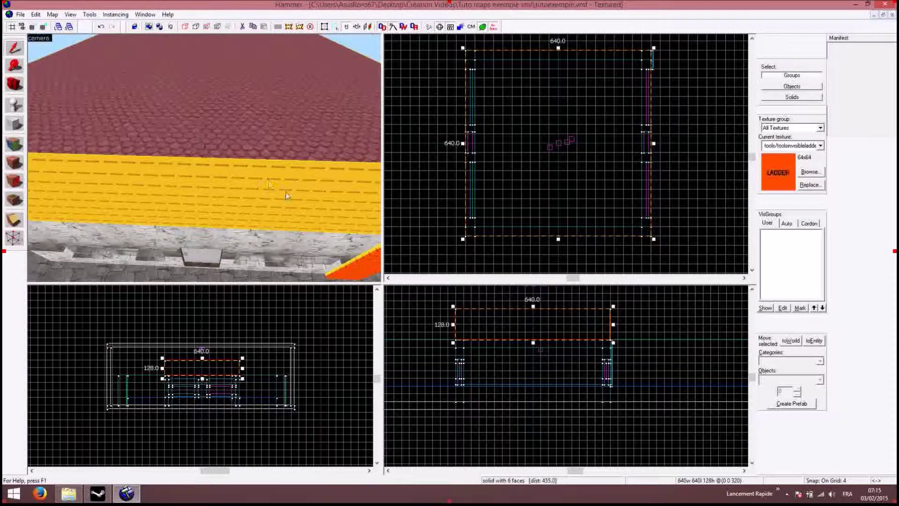
Draw a diagonal clip line across the roof block's side profile from its lower rear edge through the top's midpoint, keeping both parts.
left_click(14, 221)
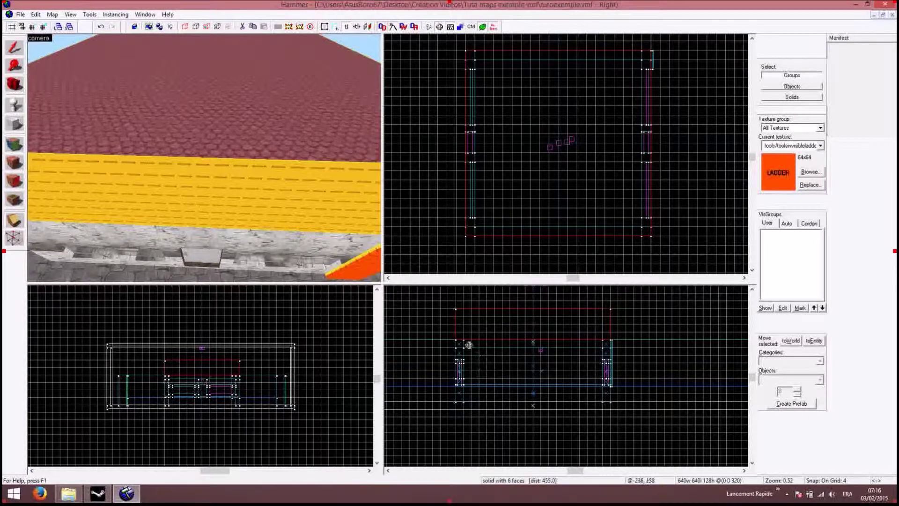
left_click_drag(455, 341, 545, 303)
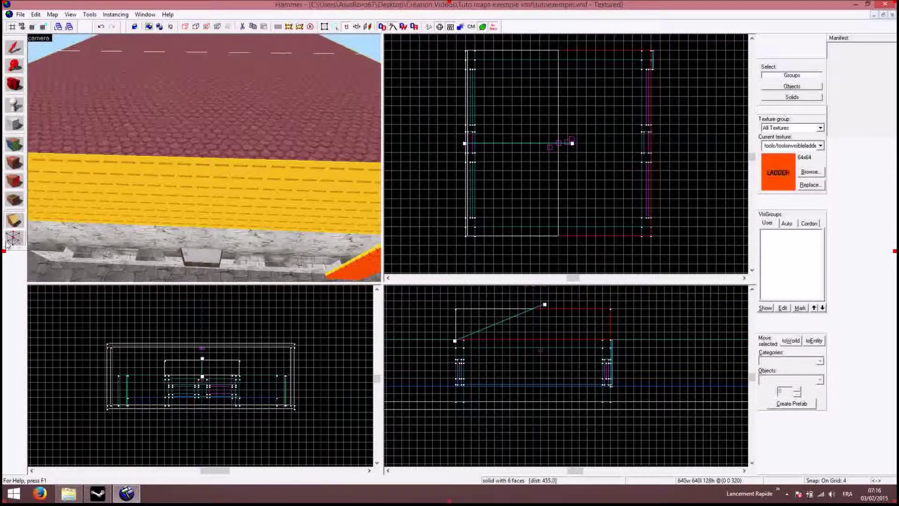
left_click(13, 225)
left_click(13, 226)
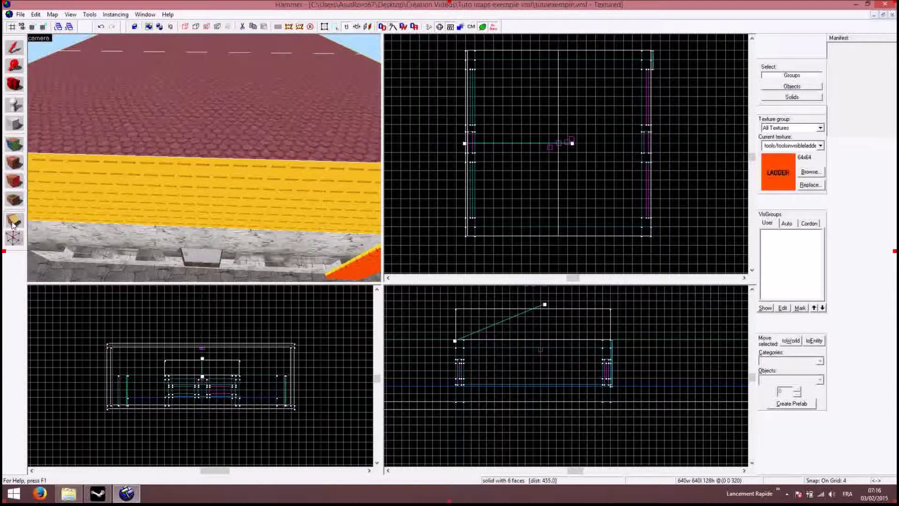
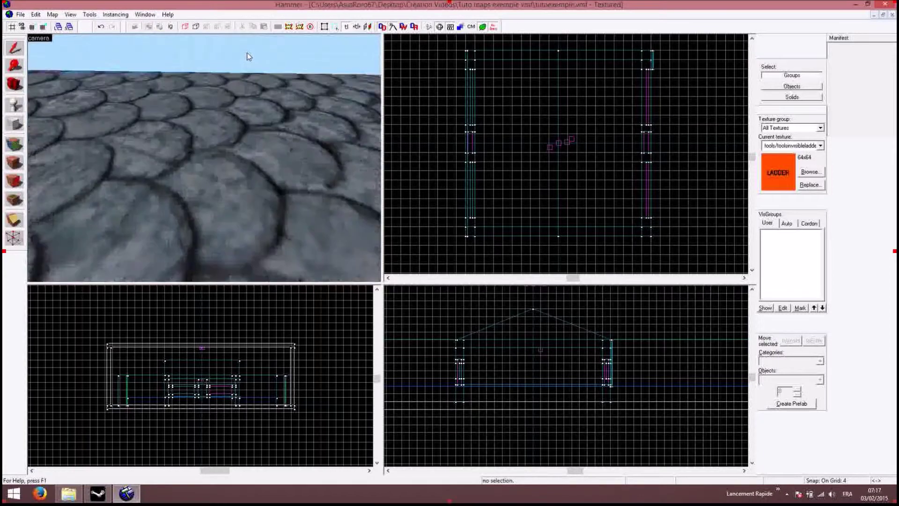
Examine the pitched roof from outside, including its nodraw-textured gable end above the side wall.
key("s")
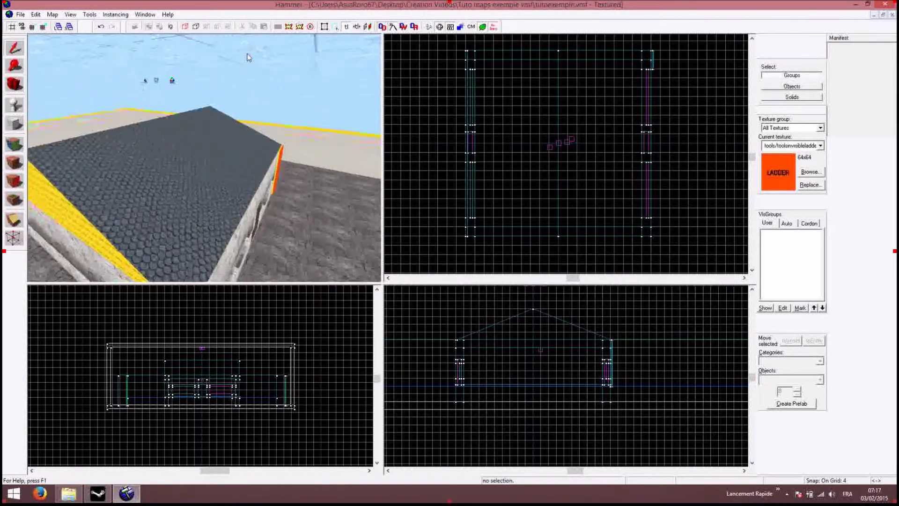
key("w")
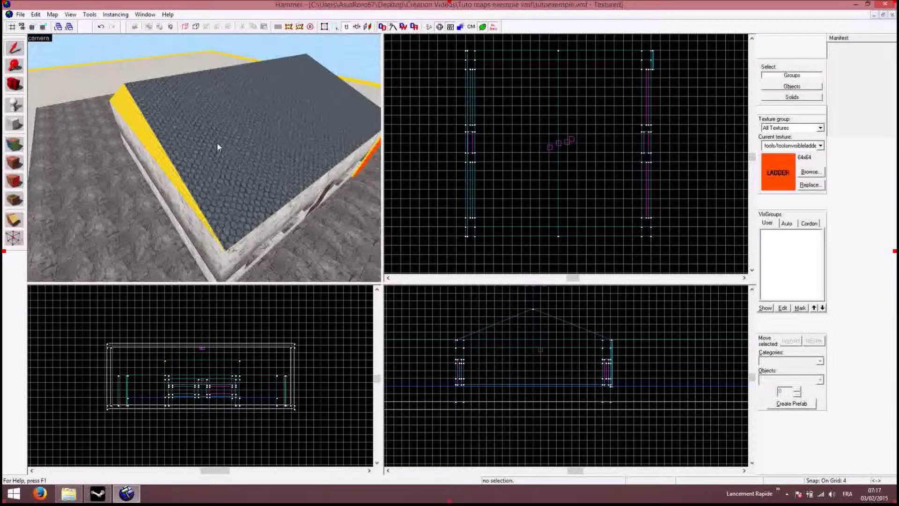
key("w")
key("s")
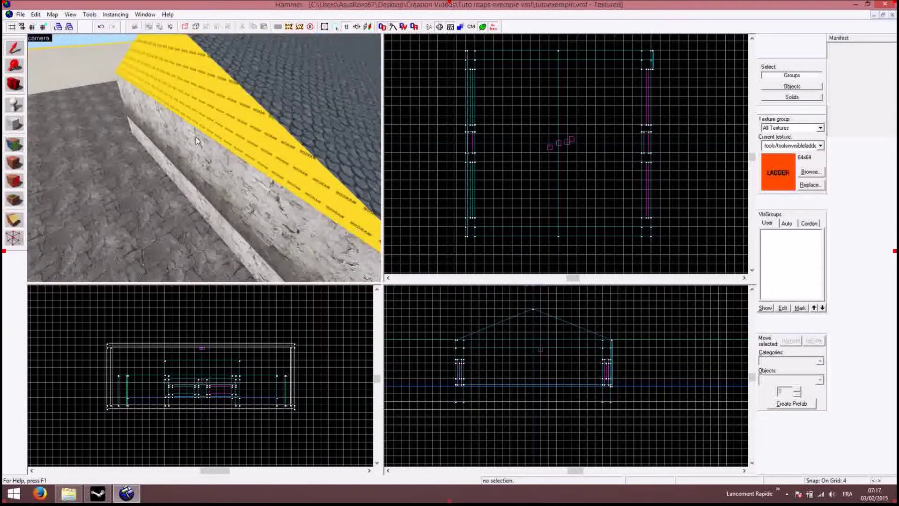
Texture the nodraw gable end above the side wall with brick/brickwall046a.
key("s")
key("w")
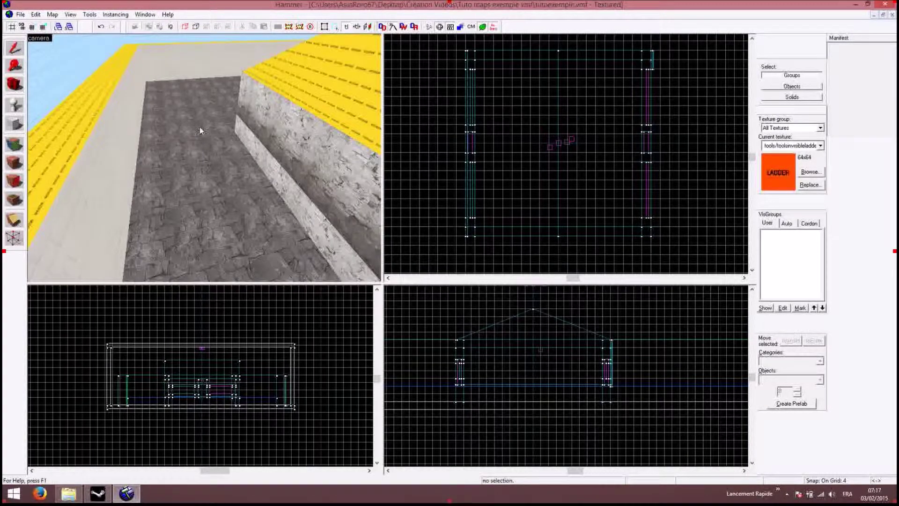
left_click(16, 143)
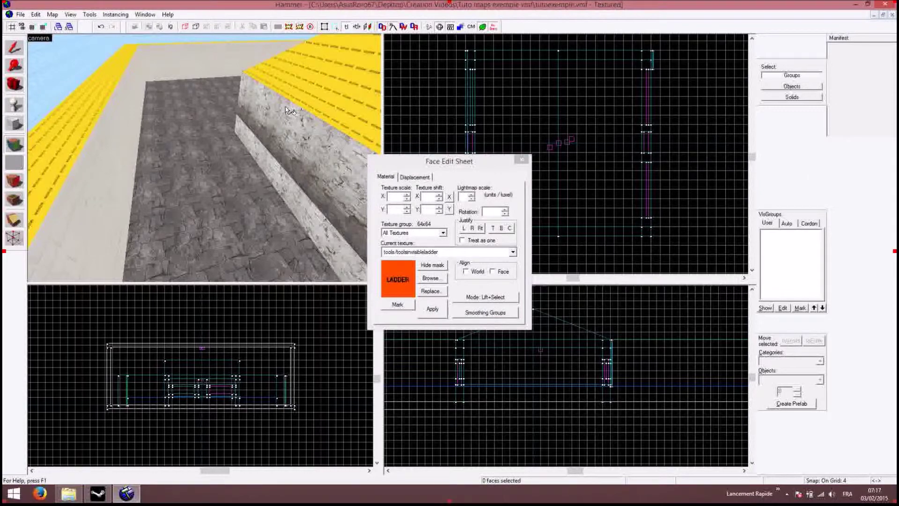
key("z")
key("z")
left_click(206, 141)
left_click(232, 87)
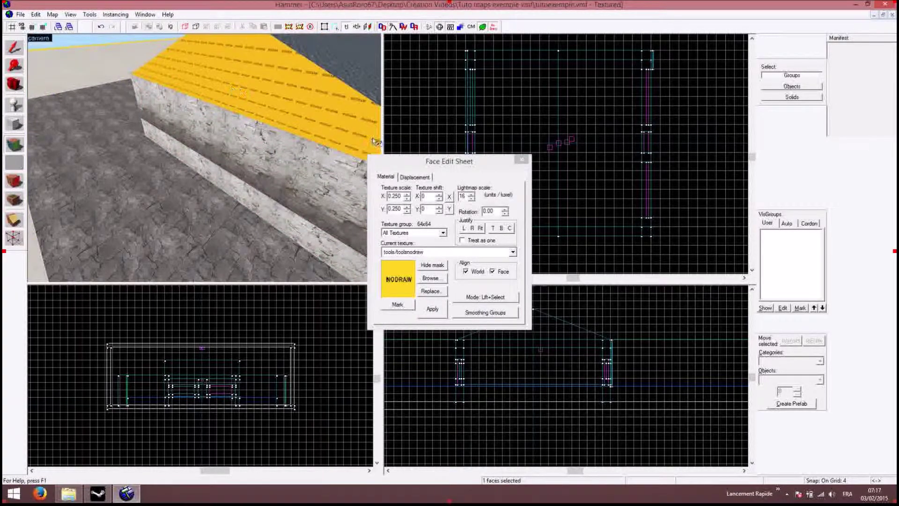
left_click(513, 252)
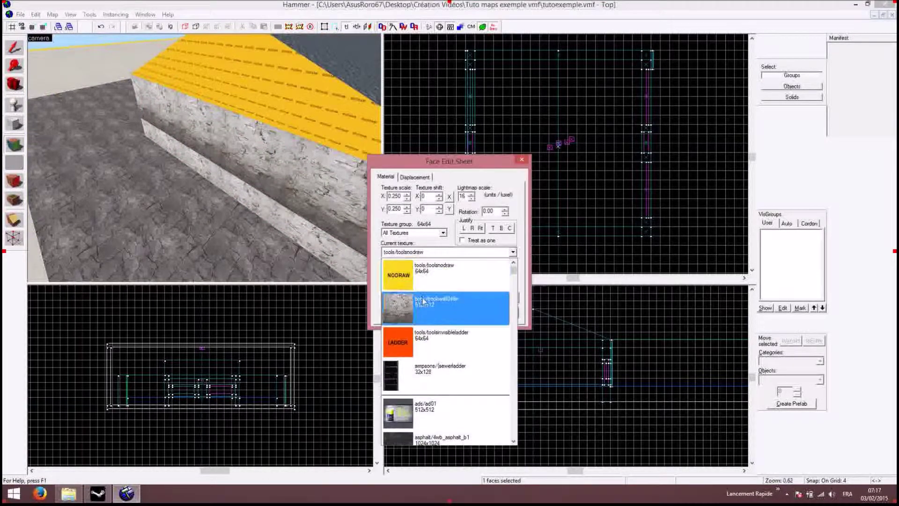
left_click(420, 304)
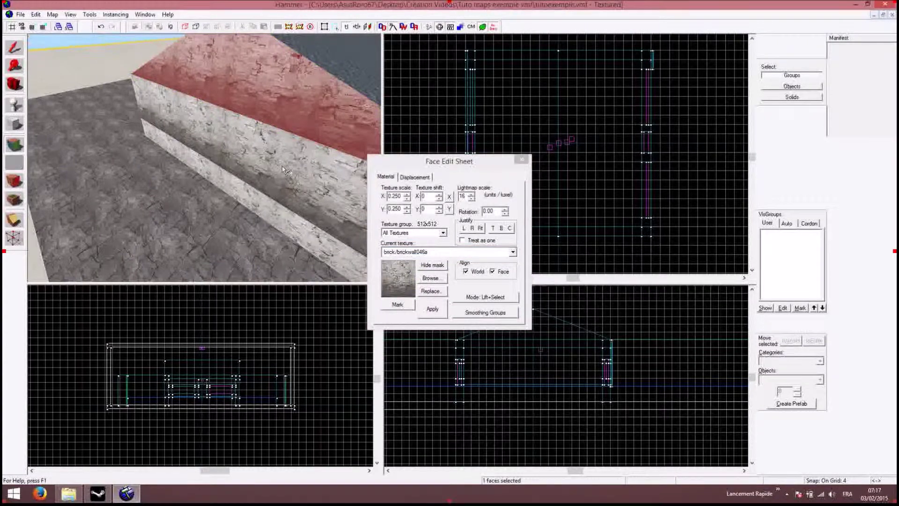
Apply the brick/brickwall046a texture to the opposite gable end, above the wall beside the ladder, and finish face editing.
key("w")
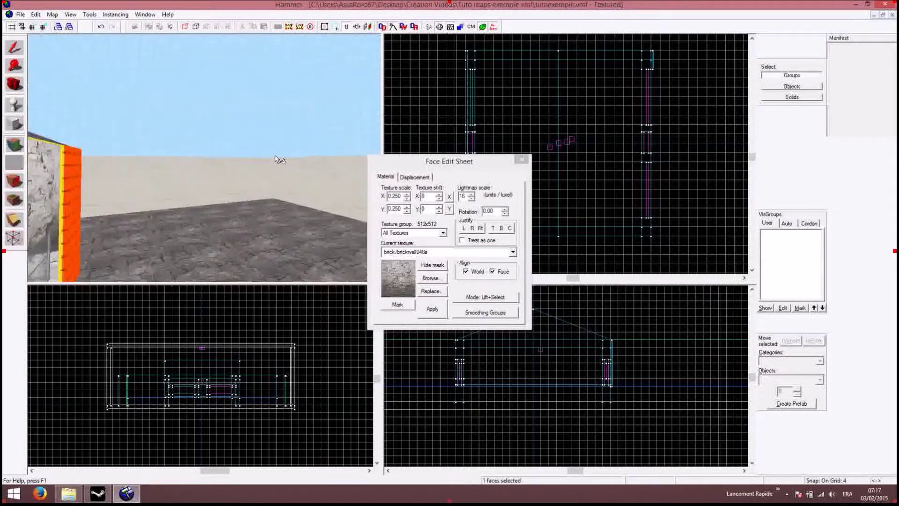
key("Left")
key("s")
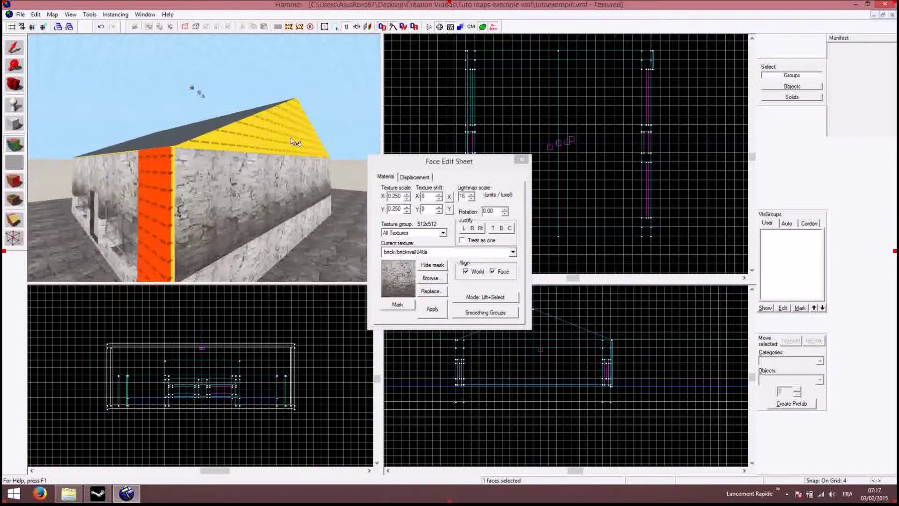
left_click(290, 139)
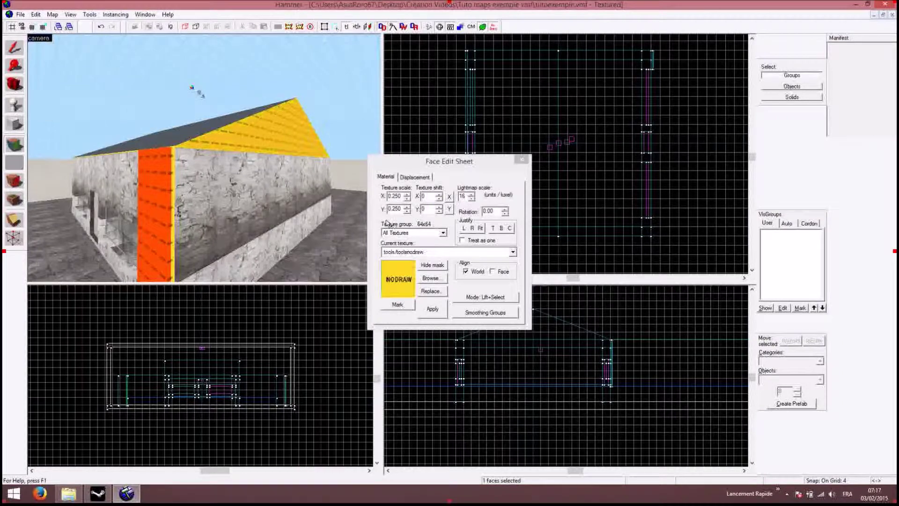
left_click(431, 278)
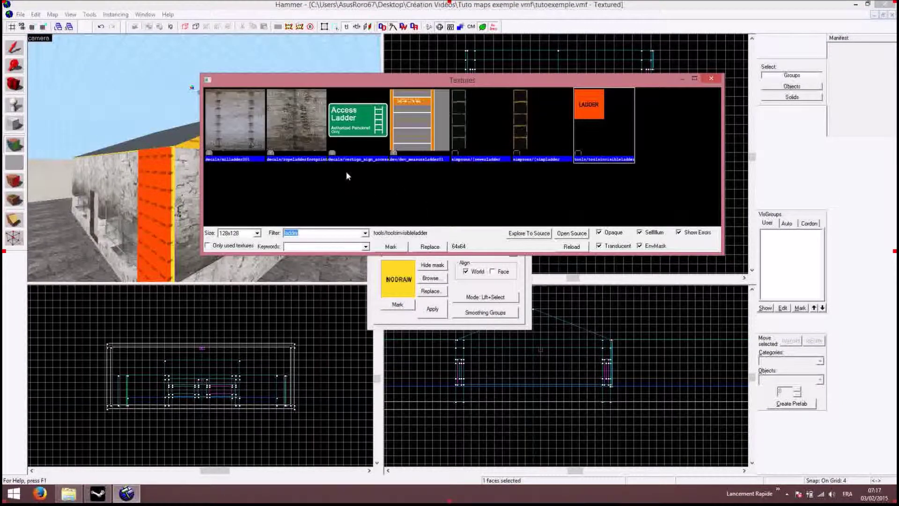
left_click(711, 79)
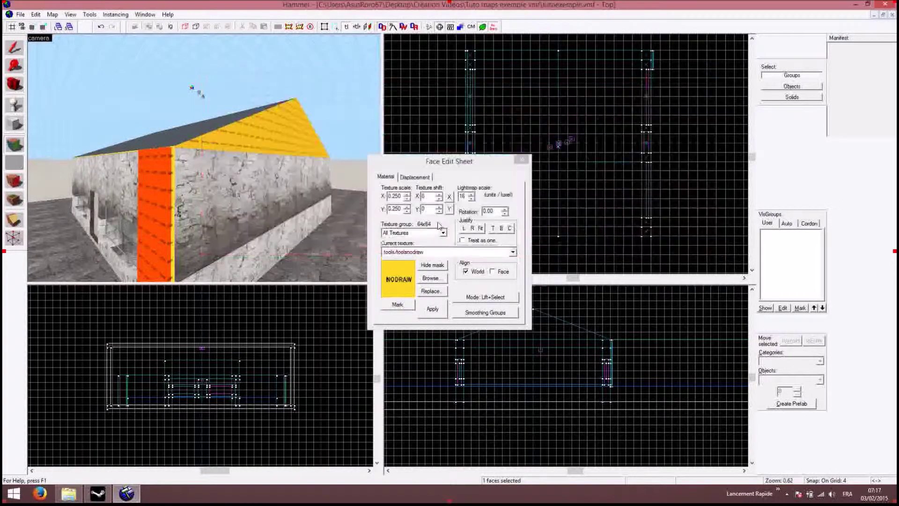
left_click(513, 253)
left_click(412, 302)
left_click(431, 309)
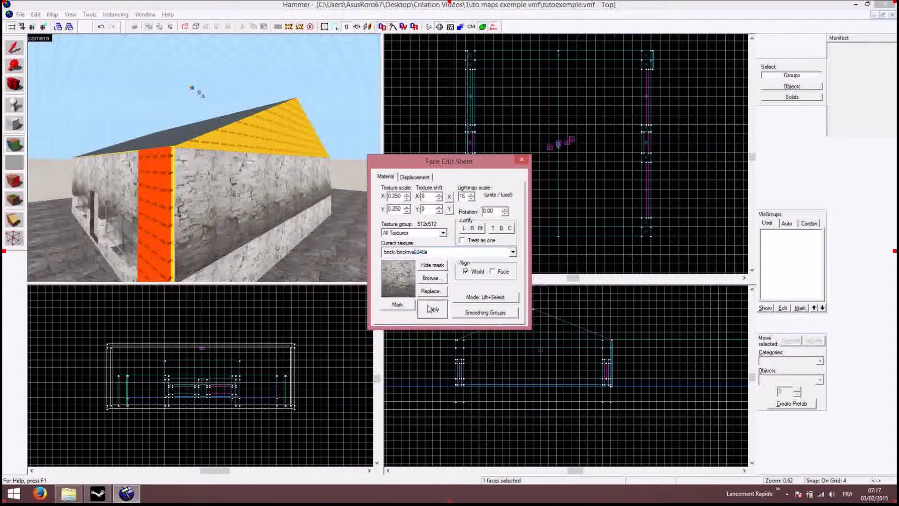
left_click(527, 158)
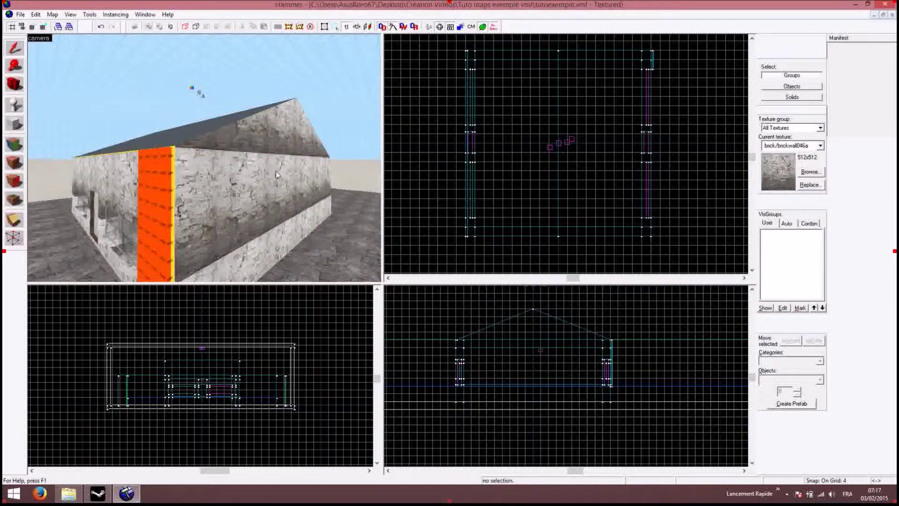
Filter the textures by "tile" and apply de_cbble/rooftile_a_01 to the thin nodraw face along the roof's front eave.
key("z")
key("w")
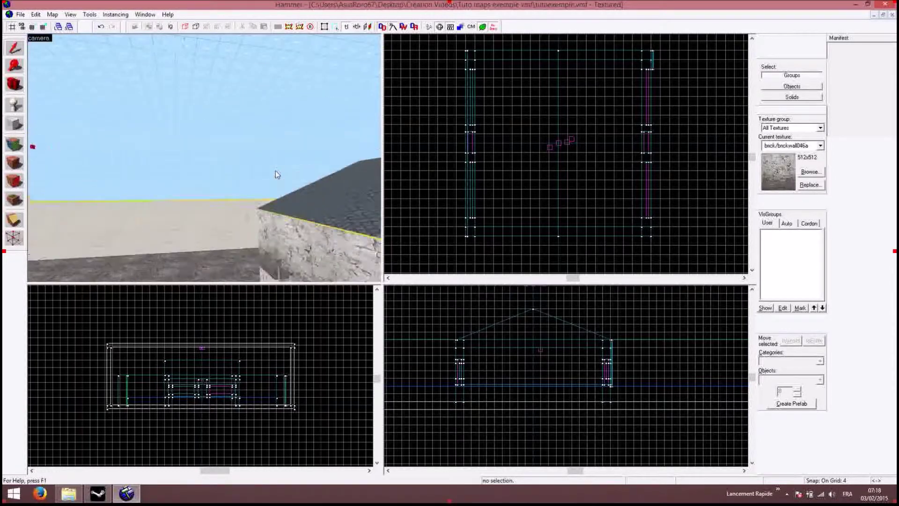
key("w")
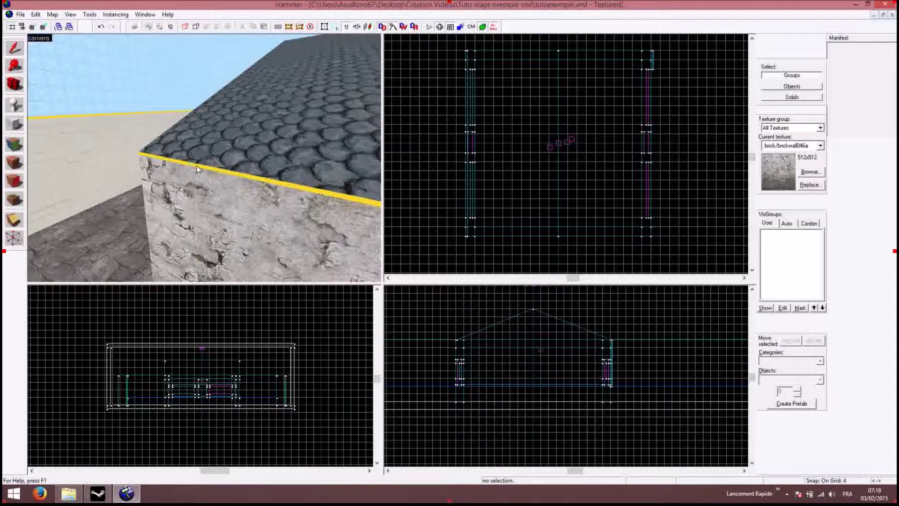
left_click(16, 145)
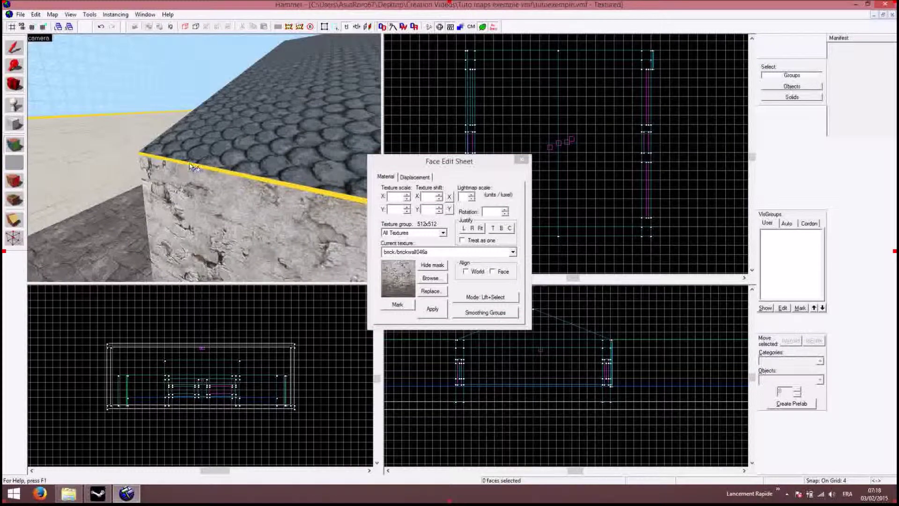
left_click(17, 146)
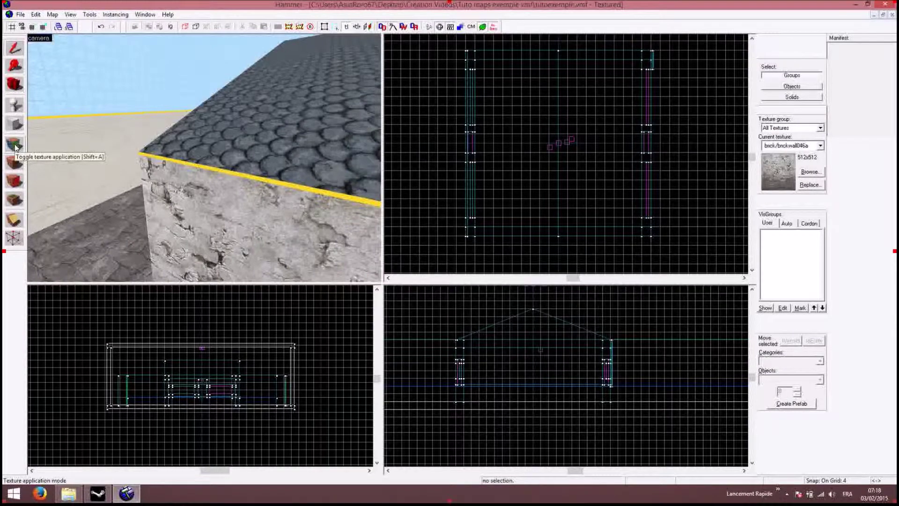
left_click(17, 146)
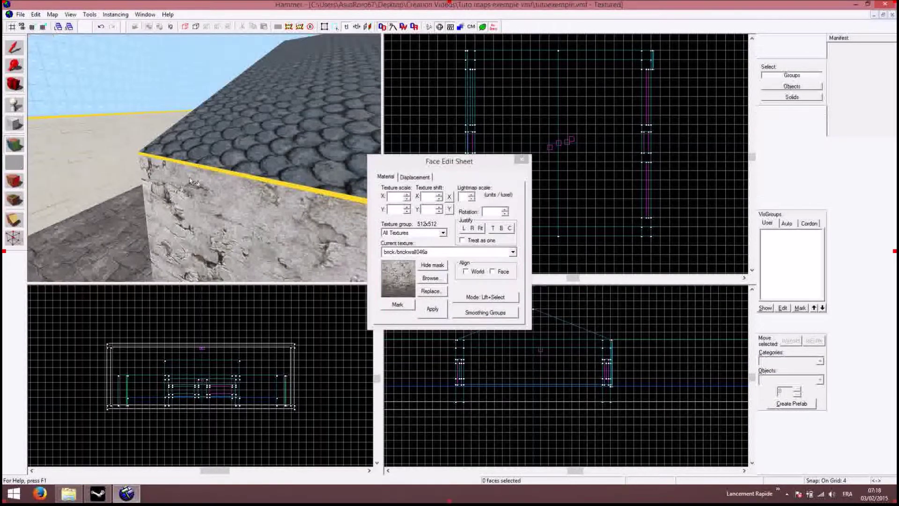
left_click(221, 174)
key("s")
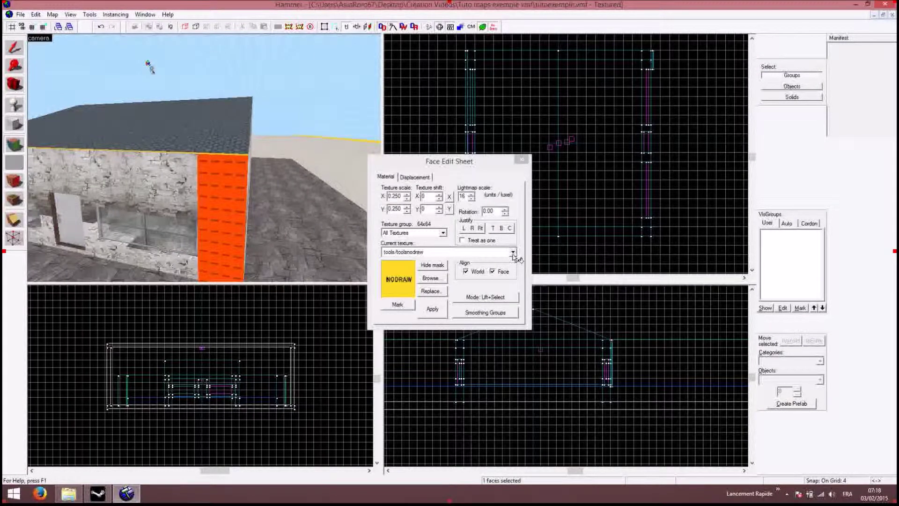
left_click(512, 252)
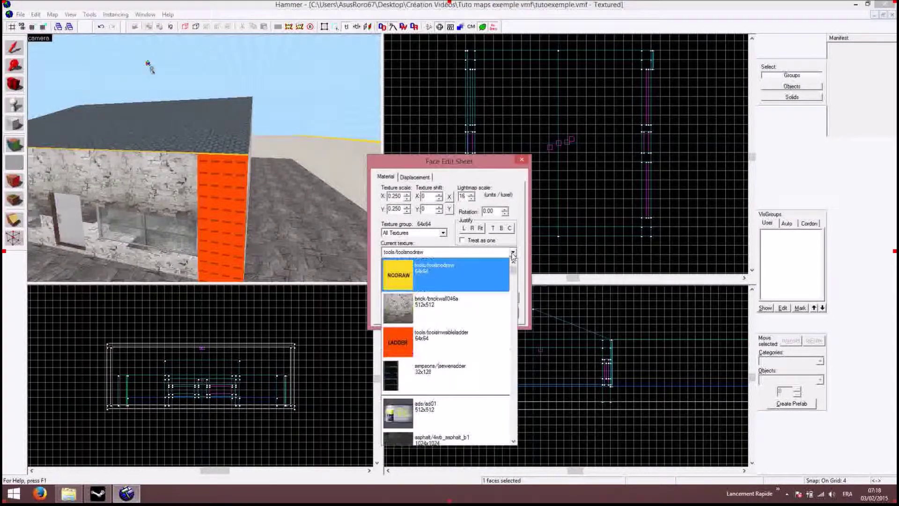
left_click(451, 255)
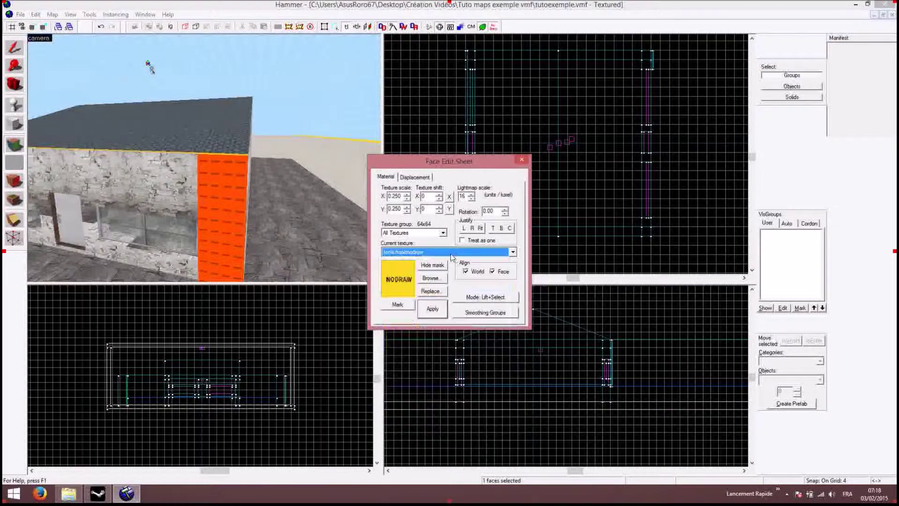
left_click(428, 278)
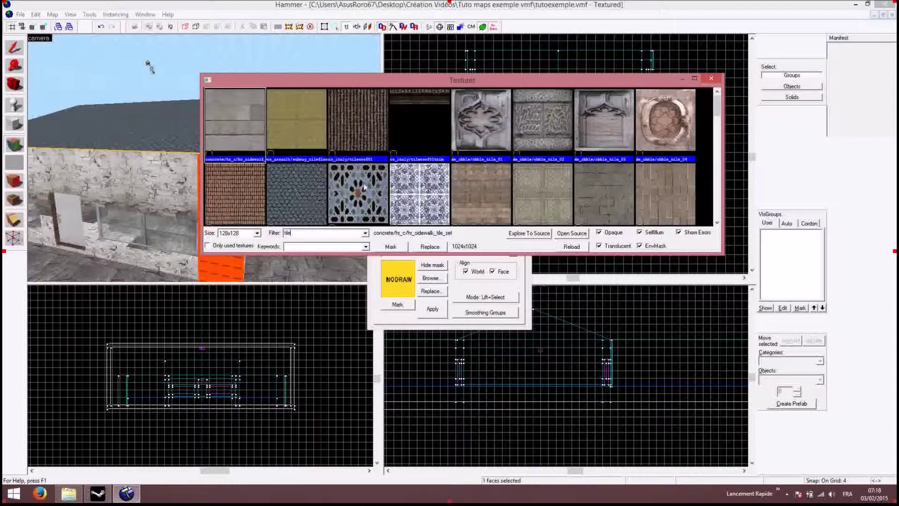
double_click(313, 195)
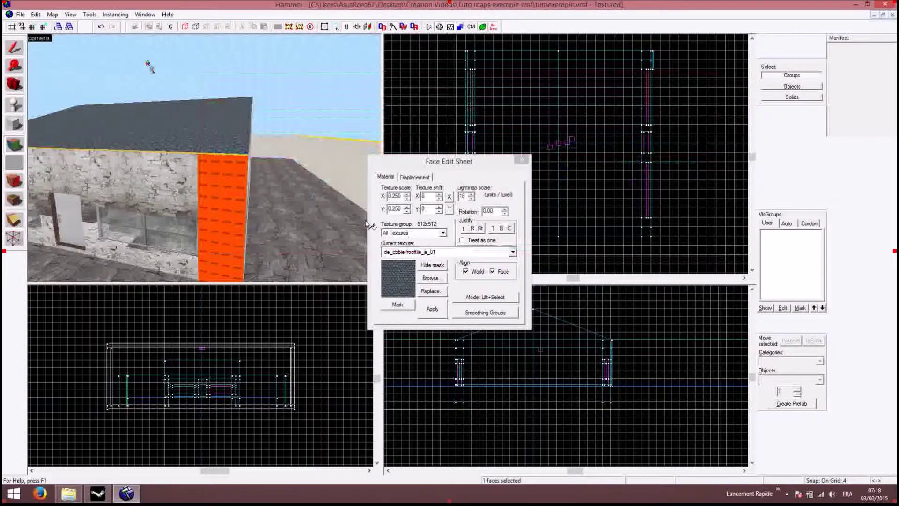
left_click(434, 311)
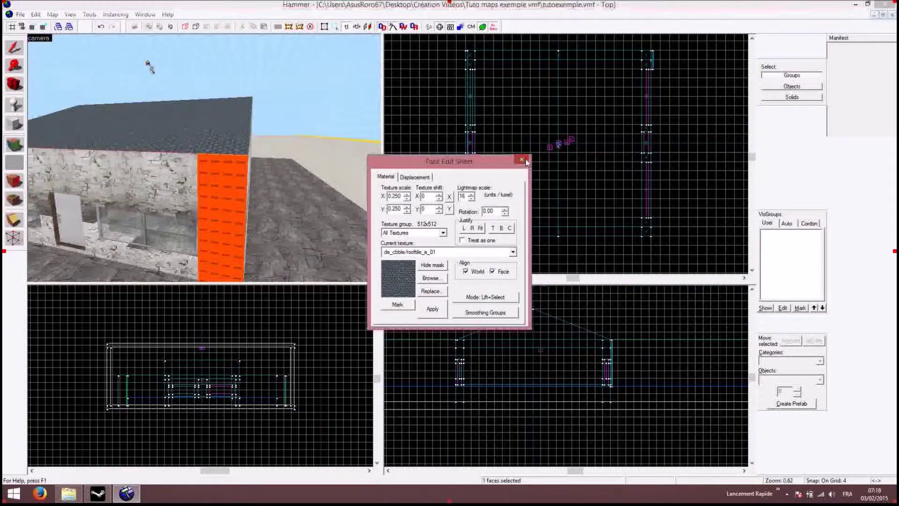
left_click(522, 160)
Examine the textured roof, gable ends, eave and ladder from around the outside of the building.
left_click_drag(243, 184, 243, 184)
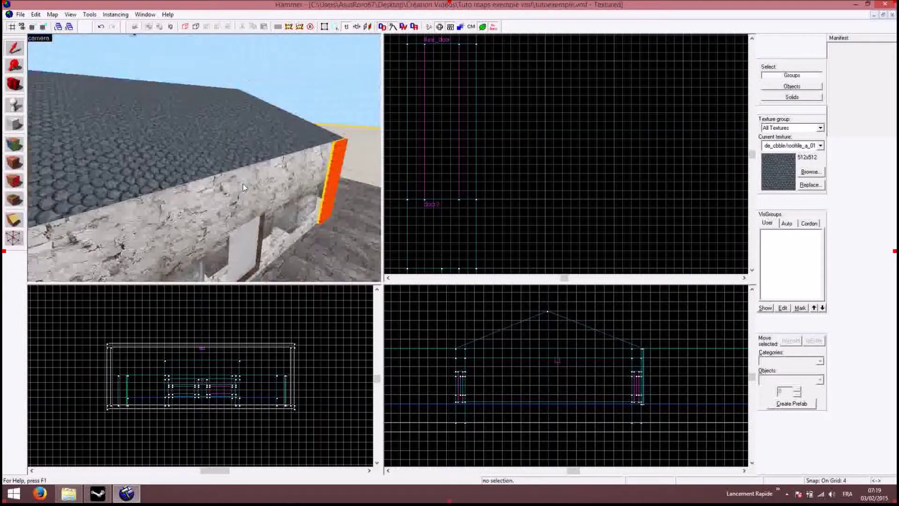
key("w")
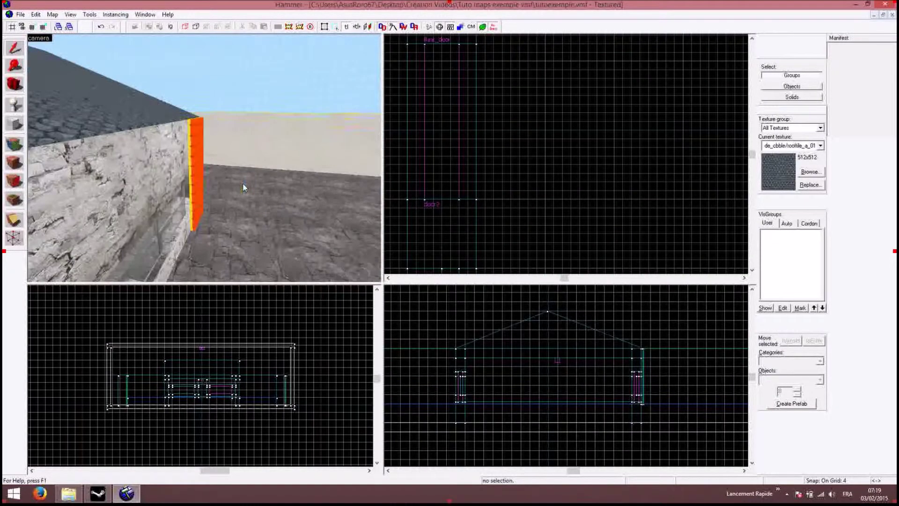
key("w")
key("s")
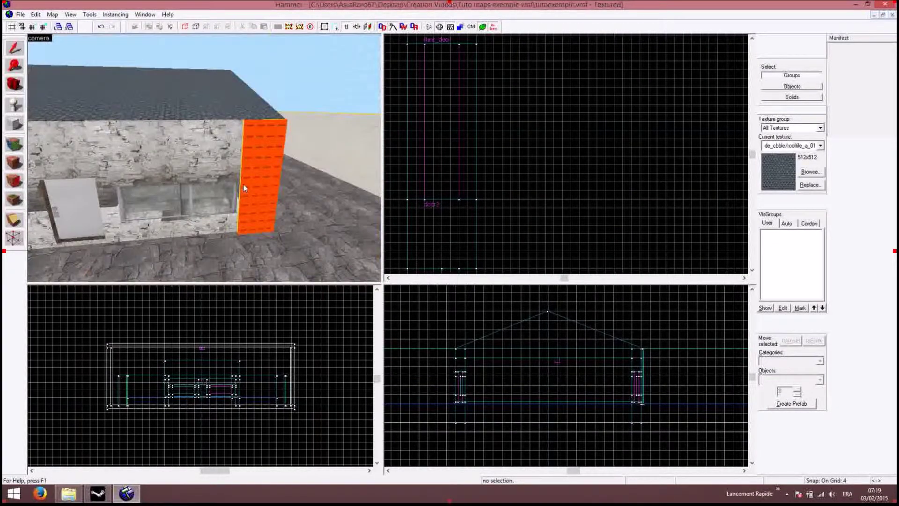
left_click_drag(271, 181, 258, 187)
key("w")
key("w")
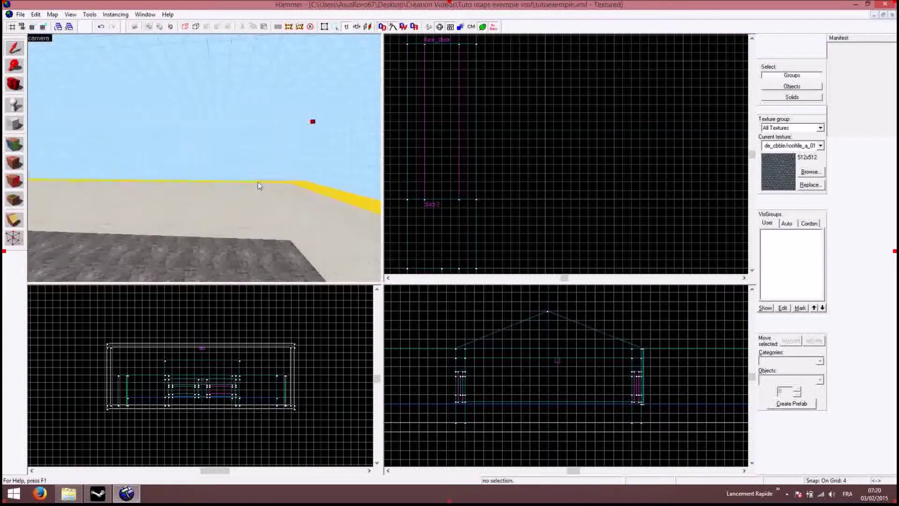
key("s")
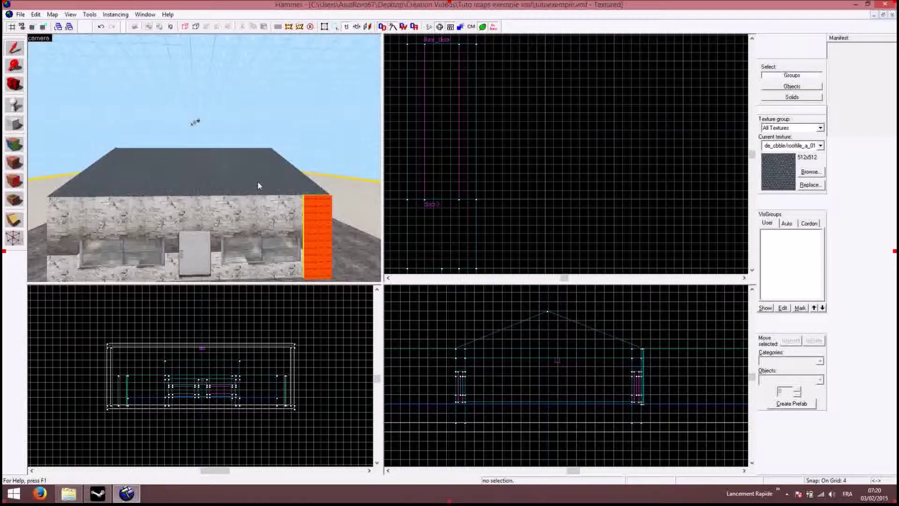
key("w")
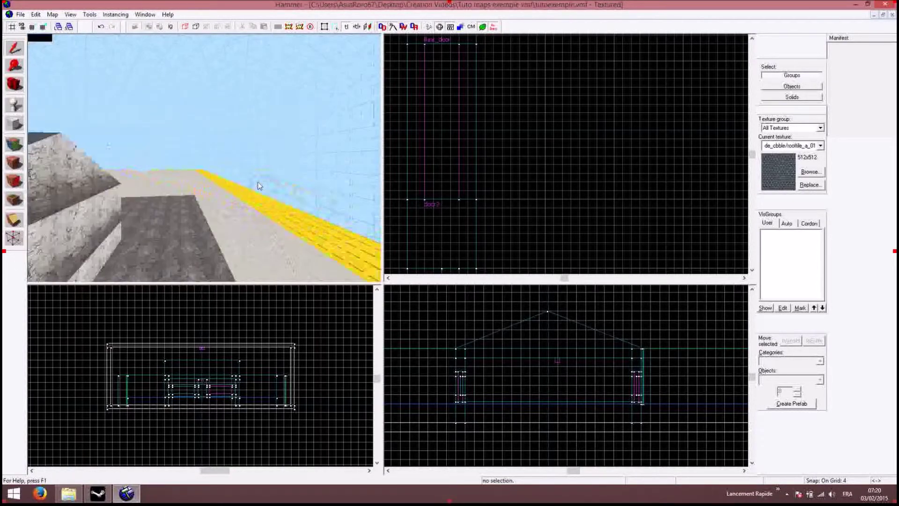
key("Left")
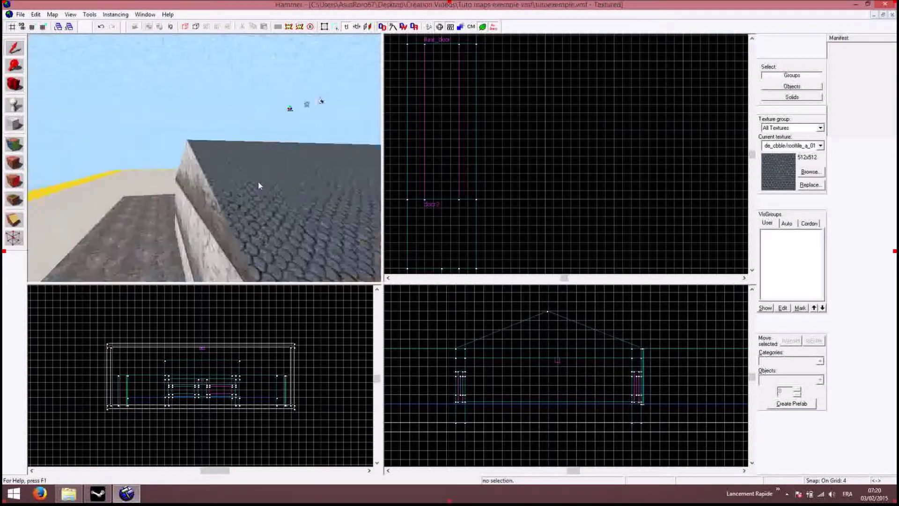
key("w")
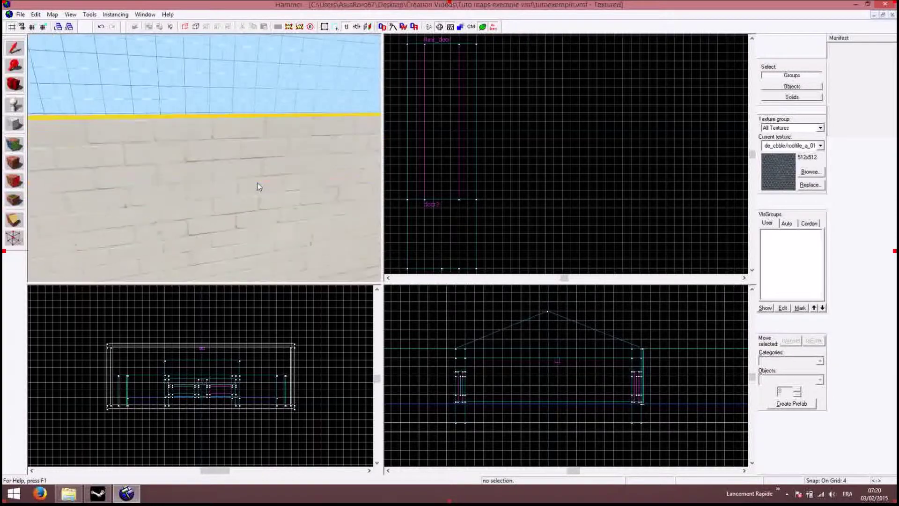
key("Right")
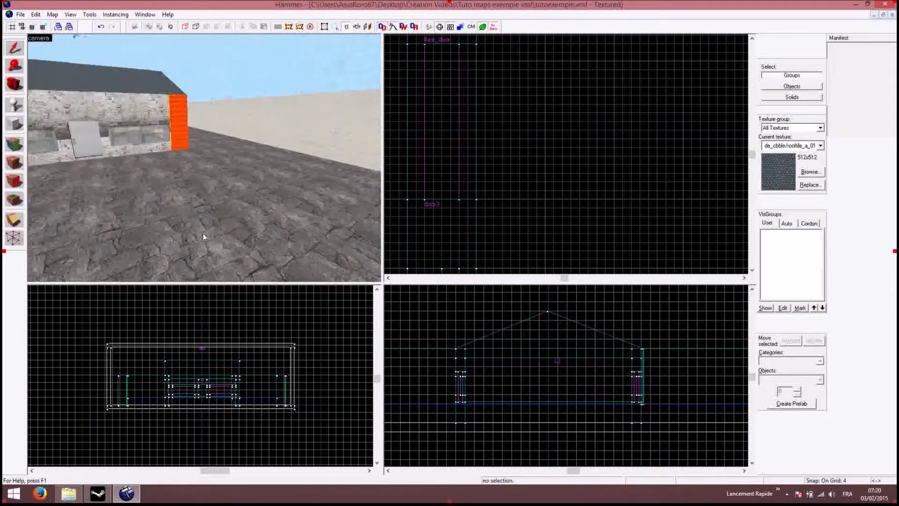
Place an info_player_terrorist entity outside at about 960, 0, on the open ground between the building and the outer wall.
key("w")
scroll(416, 120, "down", 6)
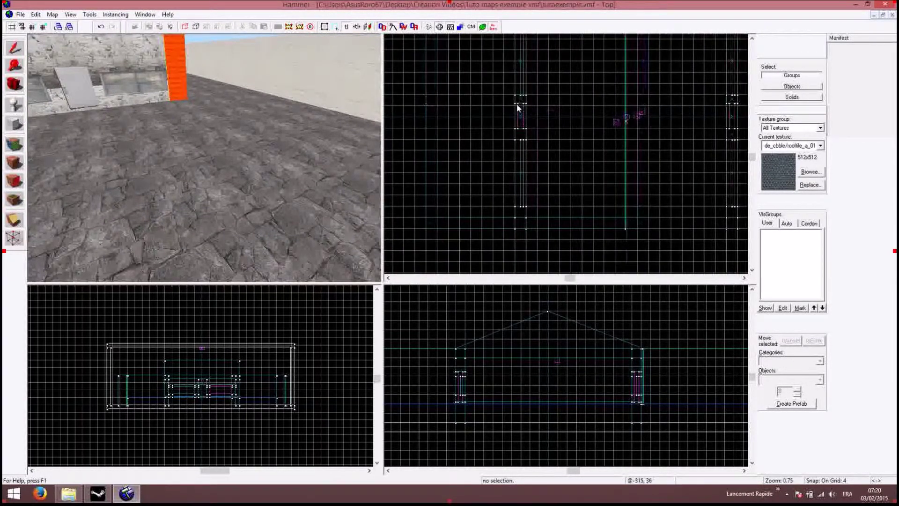
key("Right")
key("Right")
key("Up")
key("Up")
key("Right")
key("Down")
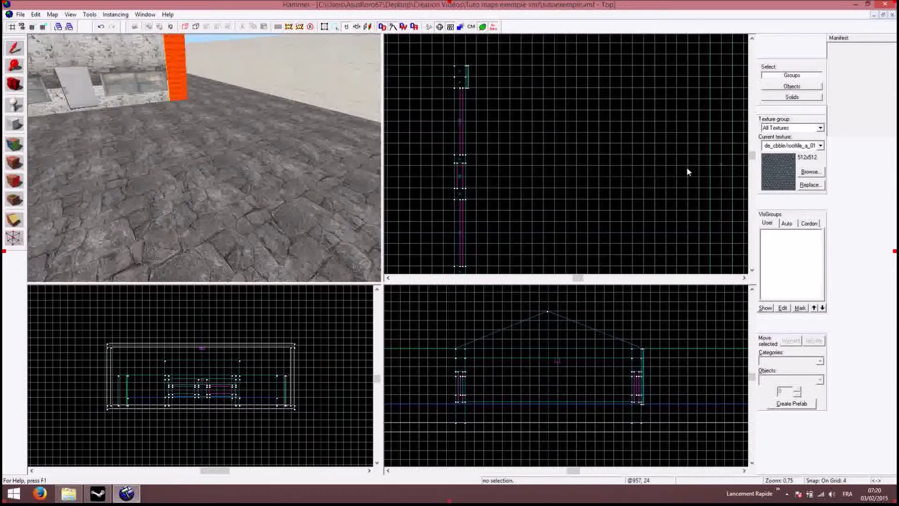
left_click(14, 105)
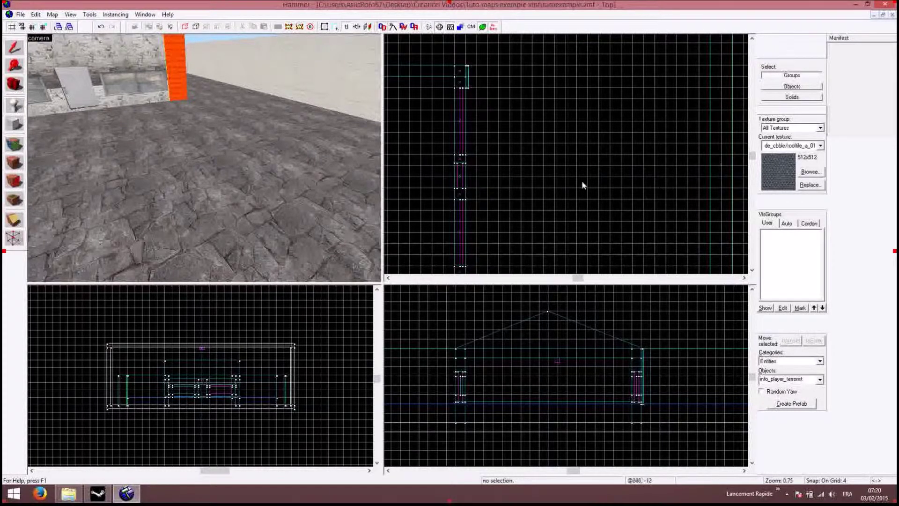
left_click(687, 177)
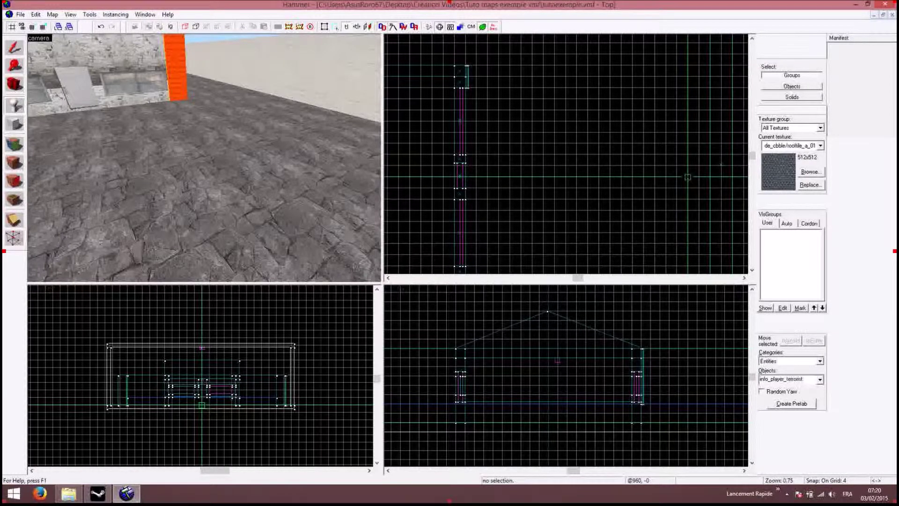
key("z")
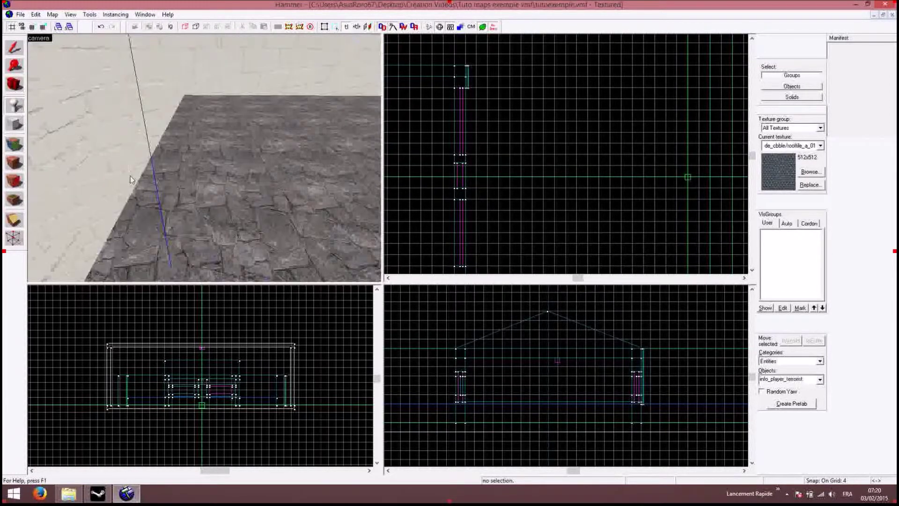
key("Return")
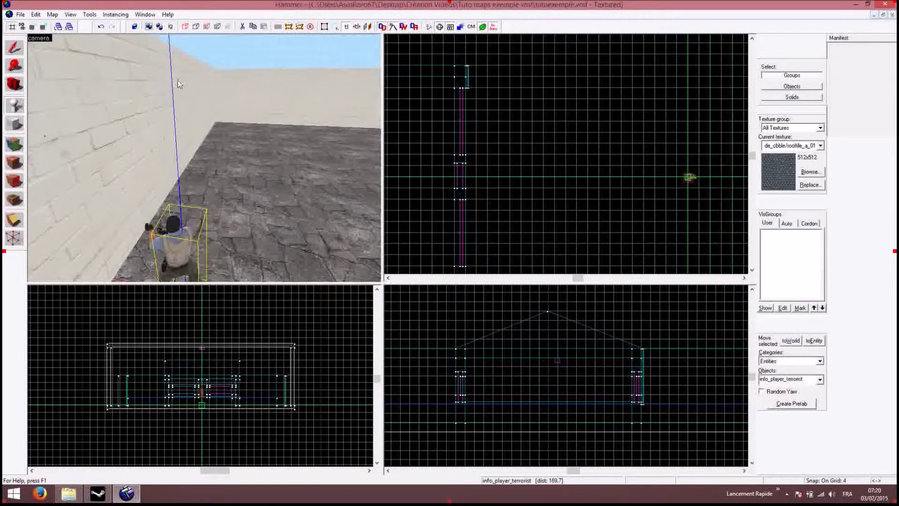
Set the terrorist spawn's angle to 180 in its object properties and apply it.
left_click(15, 47)
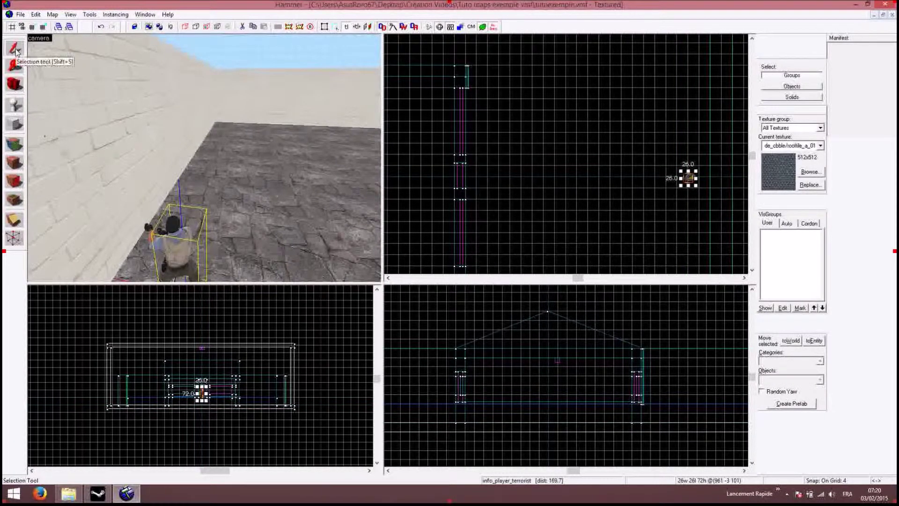
right_click(688, 179)
left_click(715, 379)
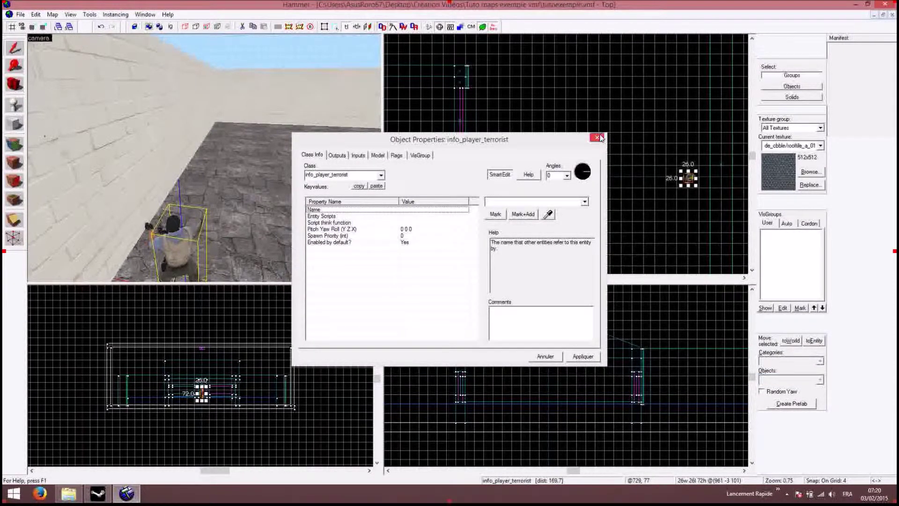
left_click(556, 178)
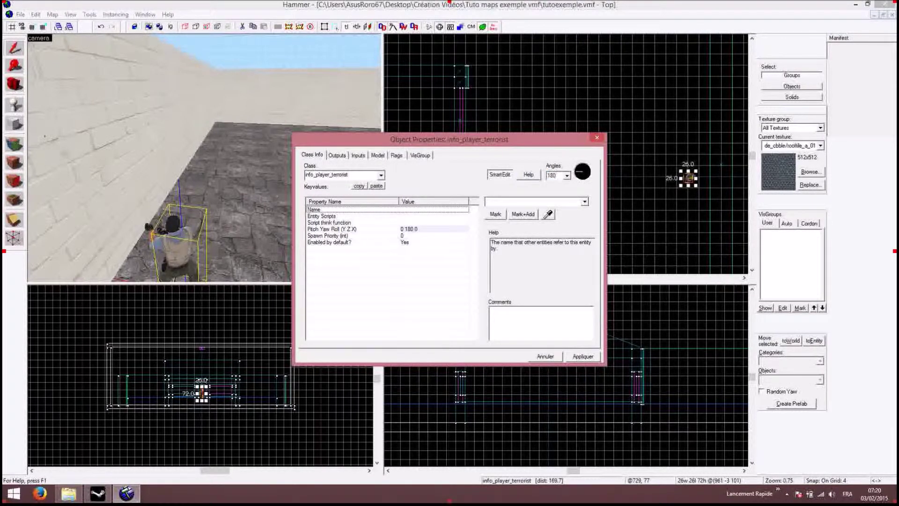
left_click(583, 357)
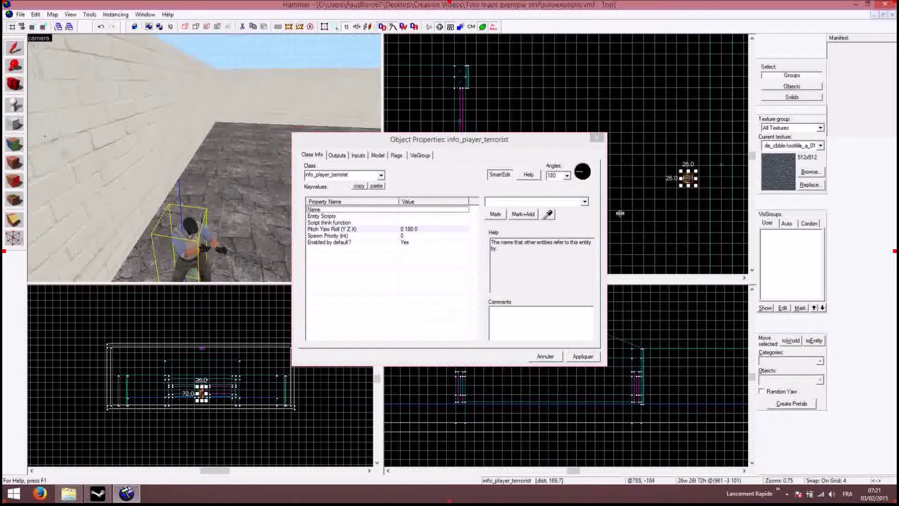
left_click(596, 138)
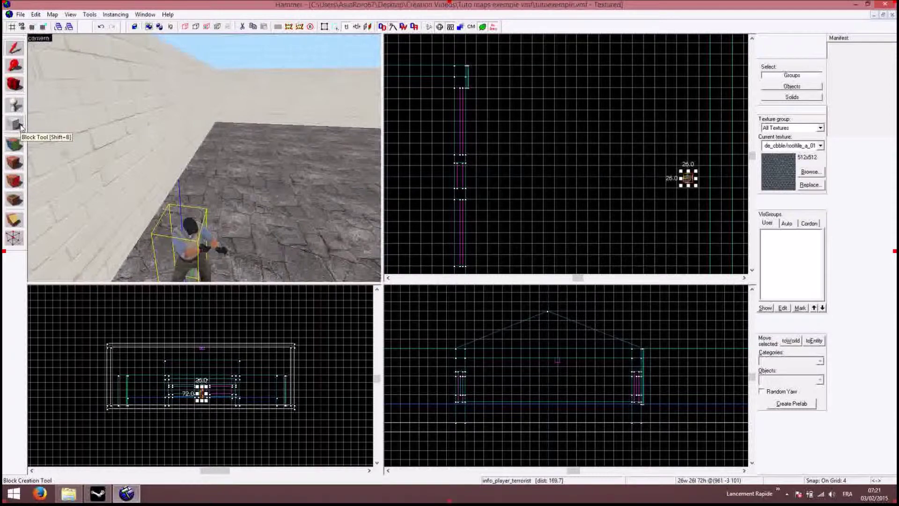
Filter the textures by "trigger" and choose tools/toolstrigger for a new block.
left_click(16, 124)
left_click(811, 171)
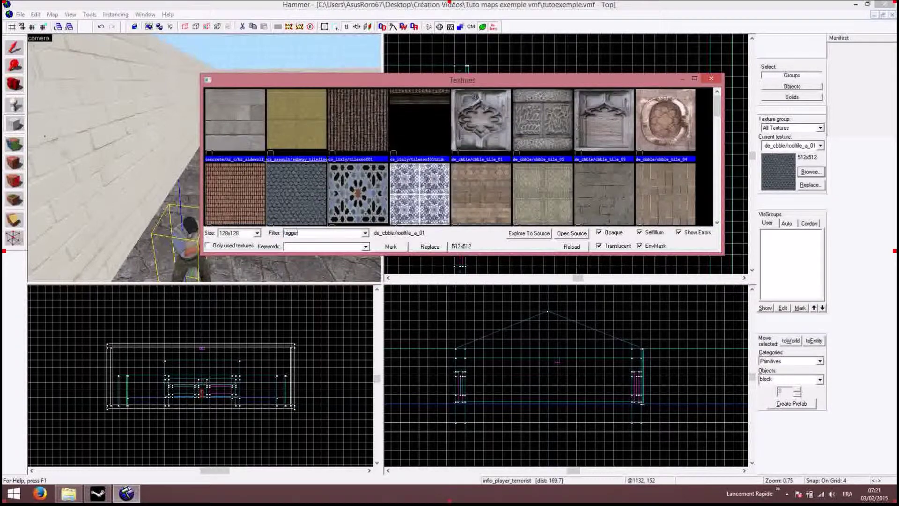
double_click(288, 106)
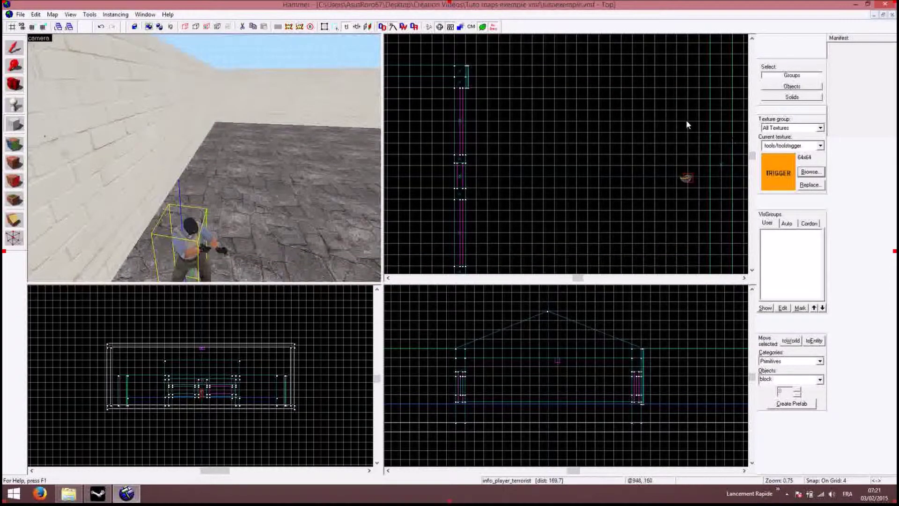
Create a trigger block 160 by 320 units and 95 units high around the terrorist spawn.
left_click_drag(656, 126, 711, 232)
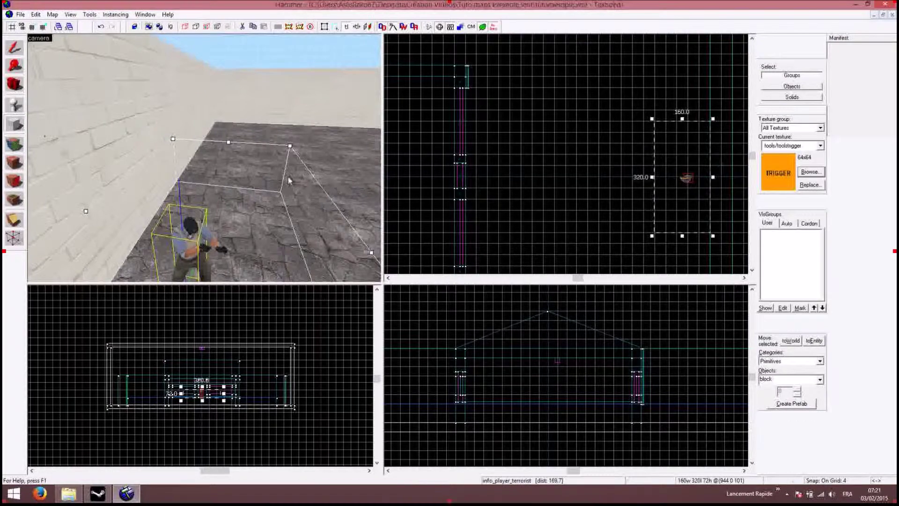
scroll(666, 331, "down", 3)
scroll(703, 346, "up", 6)
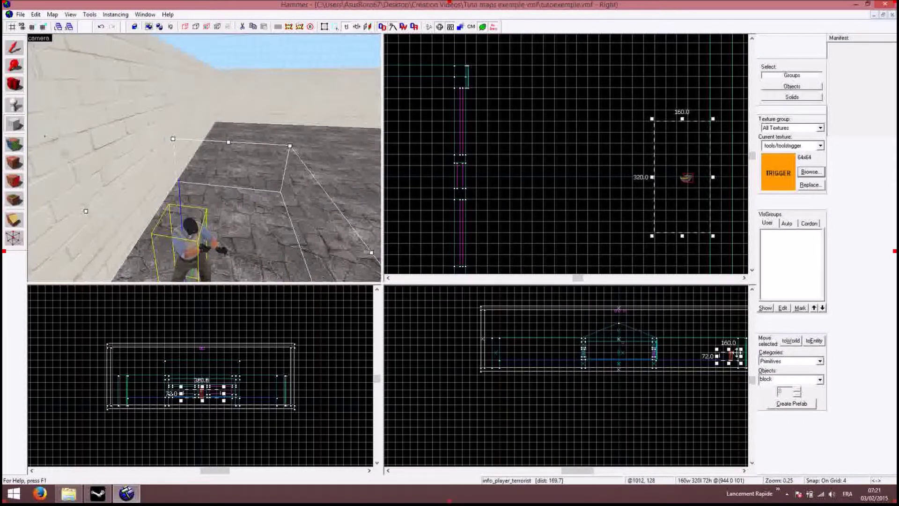
left_click_drag(708, 346, 708, 332)
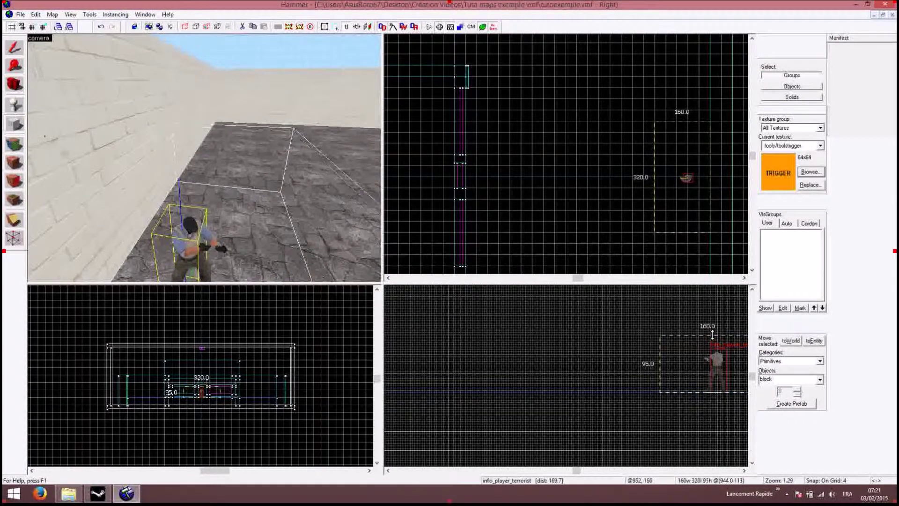
right_click(687, 350)
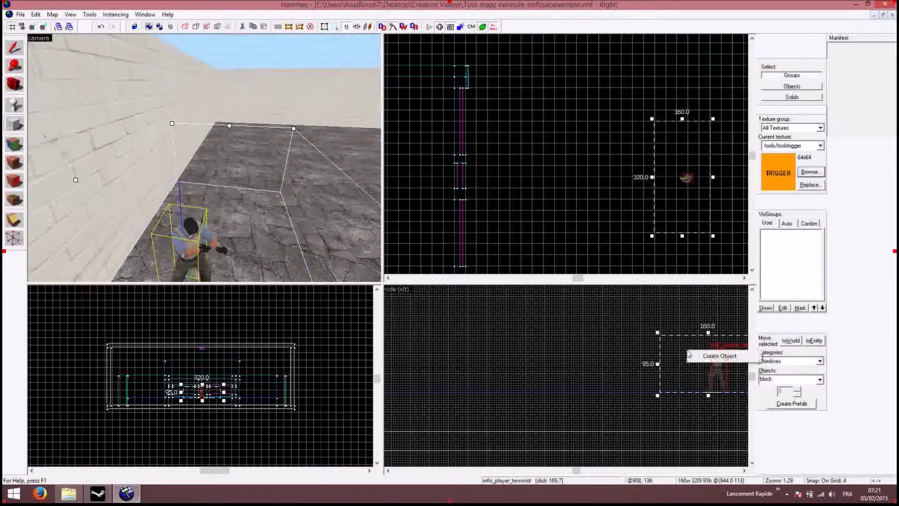
left_click(716, 355)
scroll(209, 176, "down", 5)
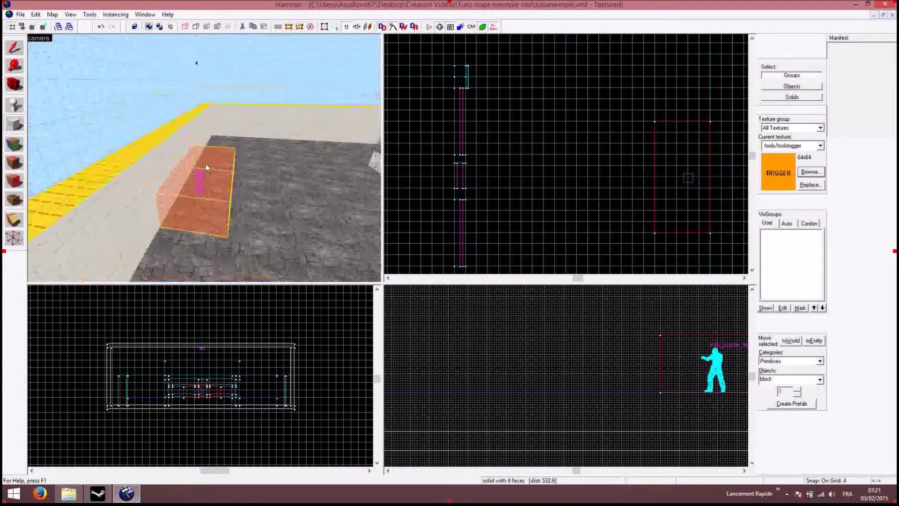
key("z")
key("w")
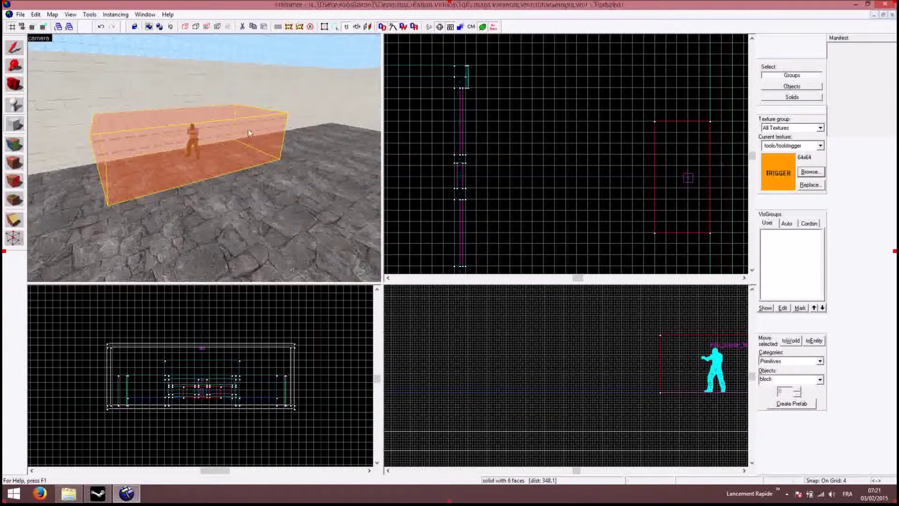
Tie the trigger block to an entity and set its class to func_buyzone.
left_click(14, 47)
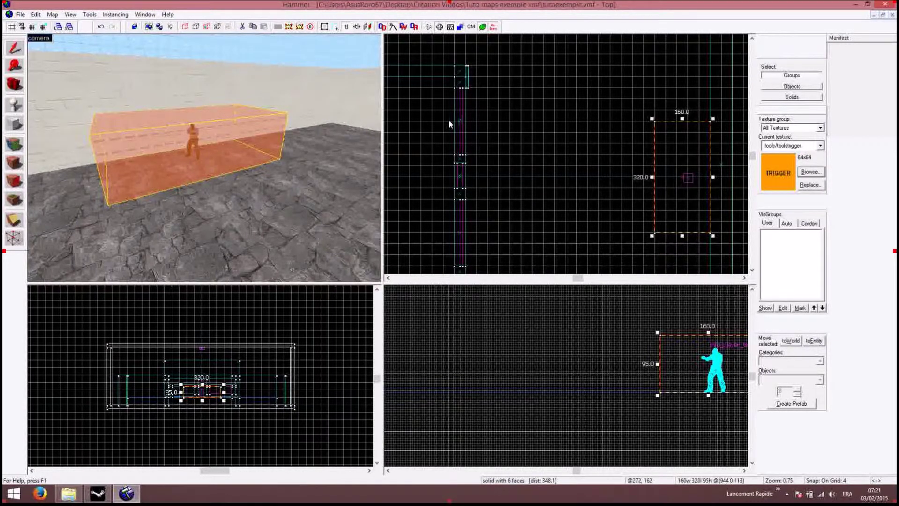
key("ctrl+t")
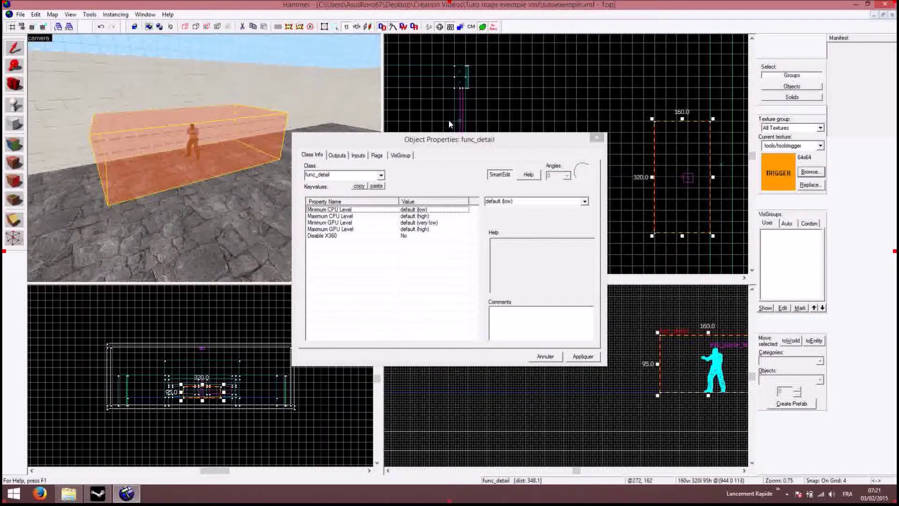
double_click(345, 174)
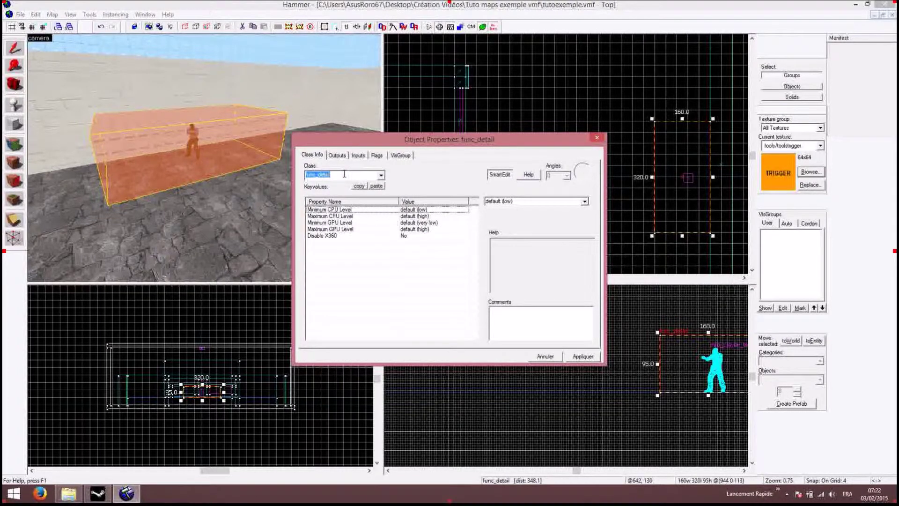
type("b")
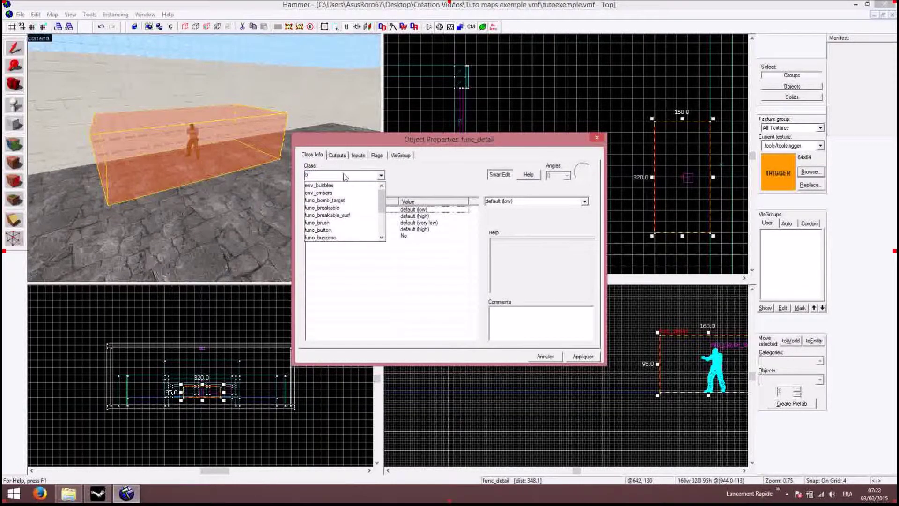
type("u")
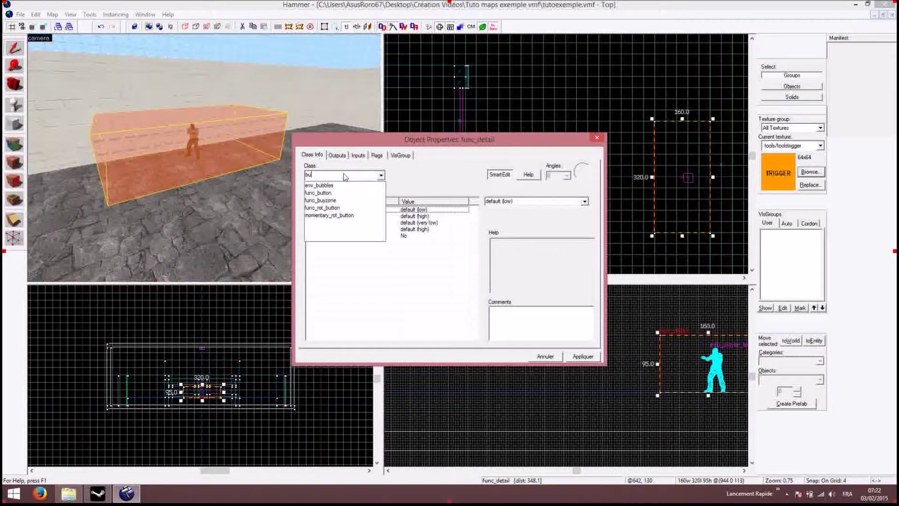
type("y")
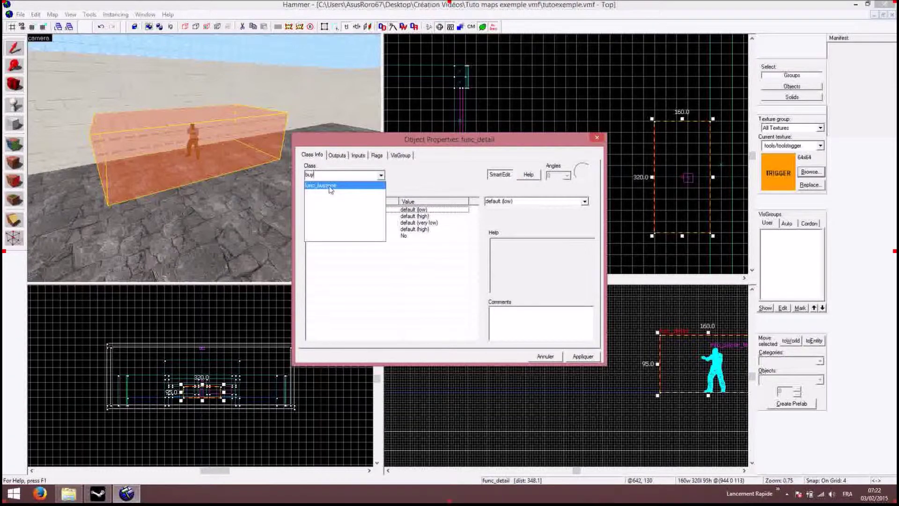
left_click(330, 187)
left_click(583, 357)
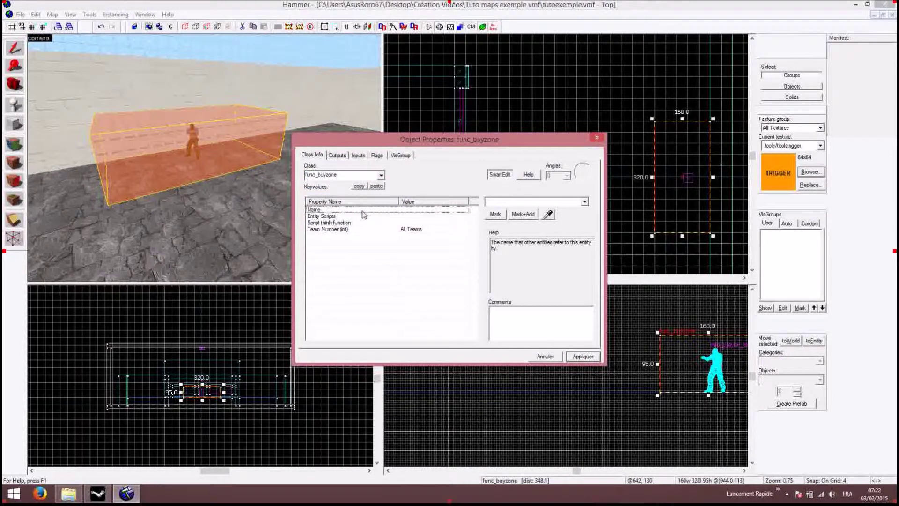
Name the buy zone spawnterro, apply it, check its outputs, inputs and flags, and close the properties.
left_click(512, 202)
type("spawn")
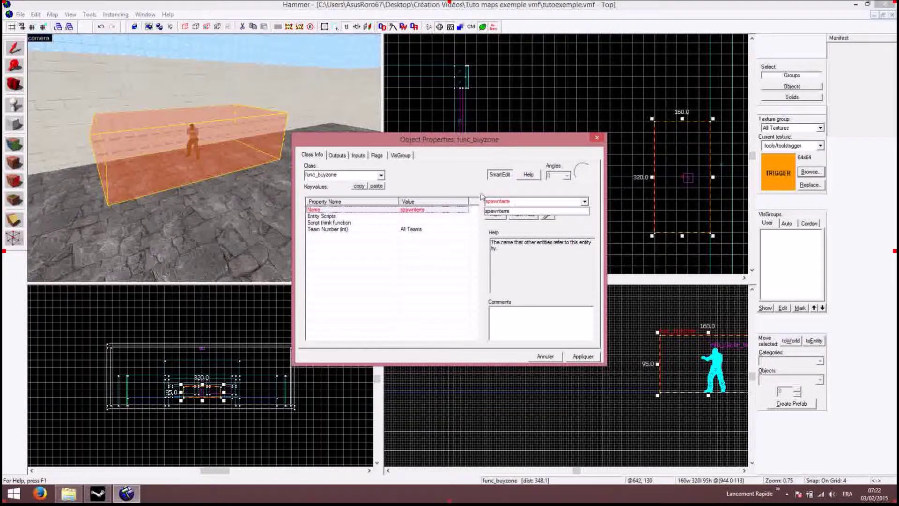
type("terro")
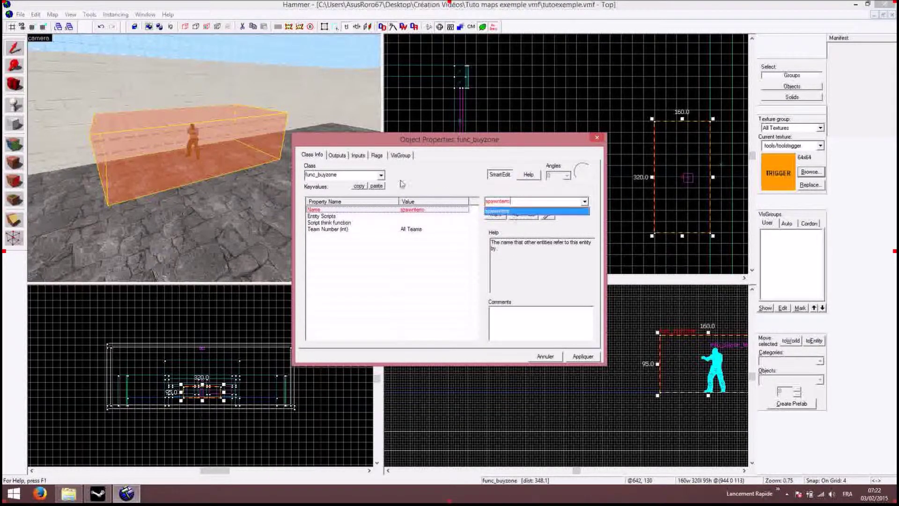
left_click(586, 356)
left_click(587, 356)
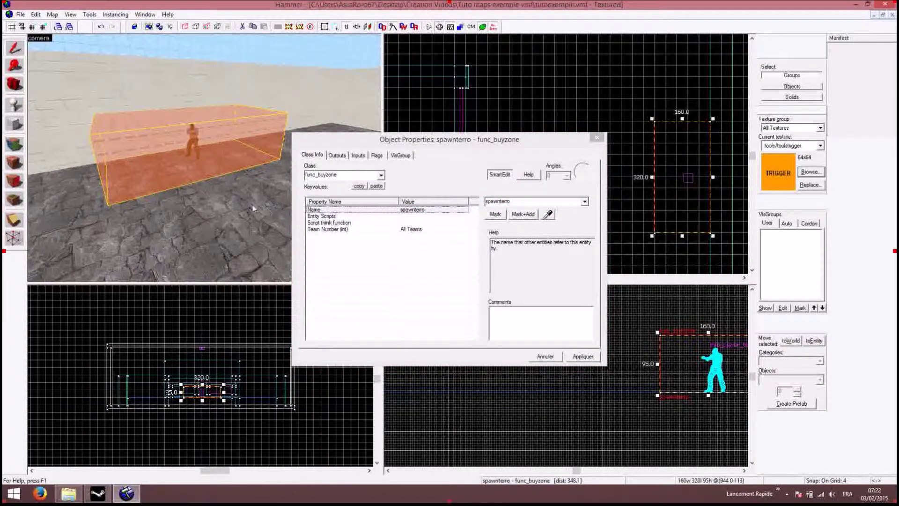
left_click(338, 155)
left_click(358, 155)
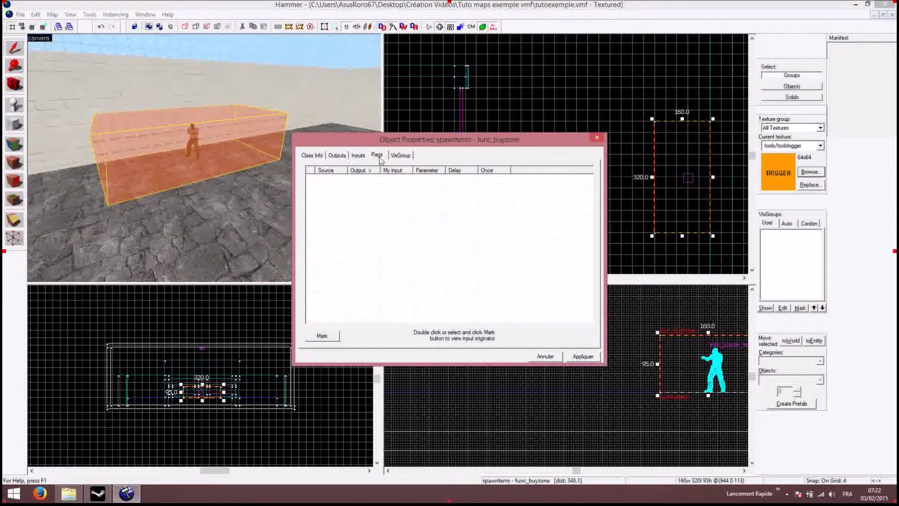
left_click(377, 155)
left_click(597, 137)
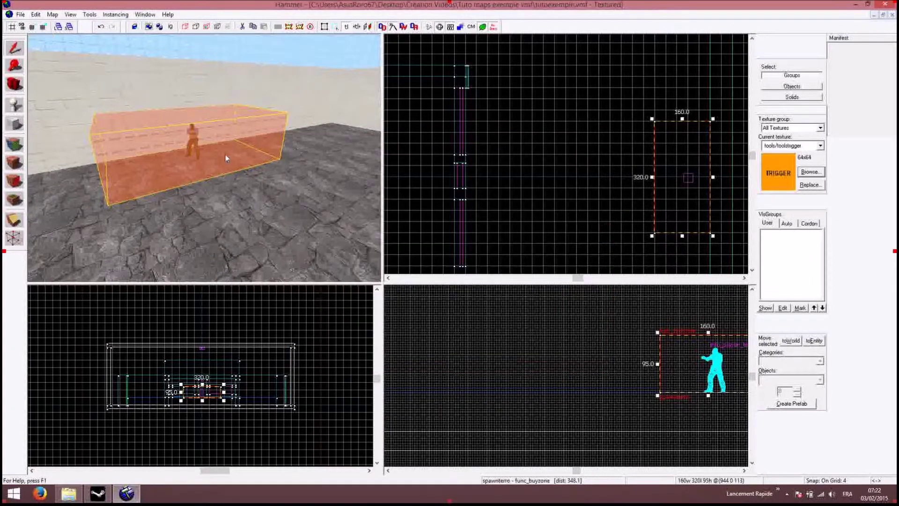
key("z")
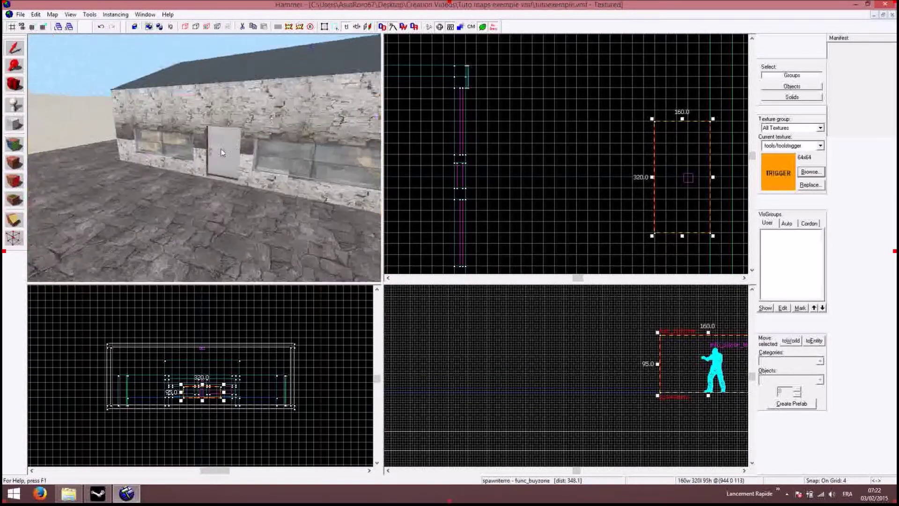
key("w")
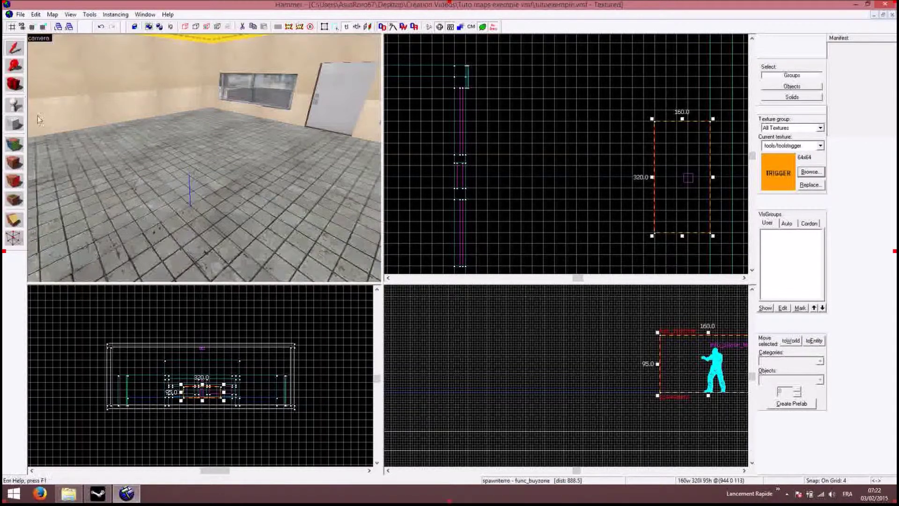
left_click_drag(578, 278, 573, 278)
mouse_move(491, 144)
left_mouse_down()
mouse_move(596, 170)
mouse_move(558, 211)
mouse_move(569, 214)
left_mouse_up()
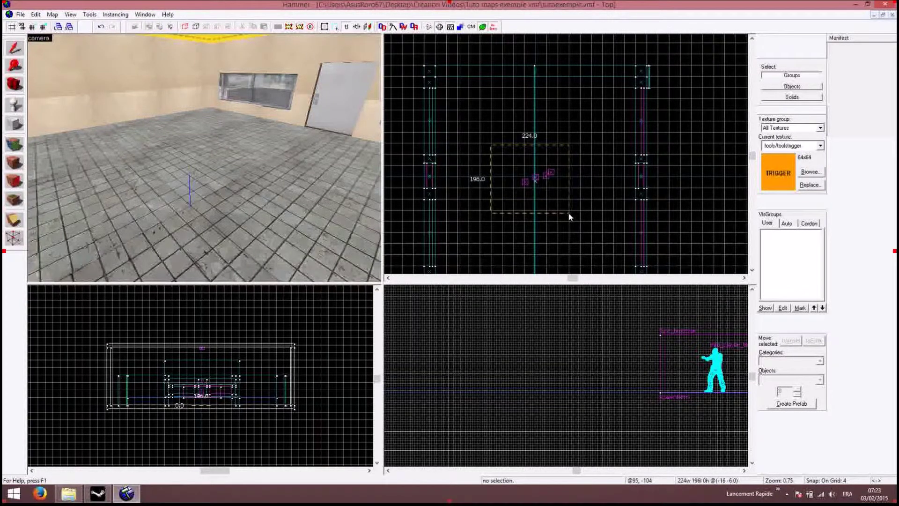
left_click_drag(569, 216, 569, 217)
right_click(527, 164)
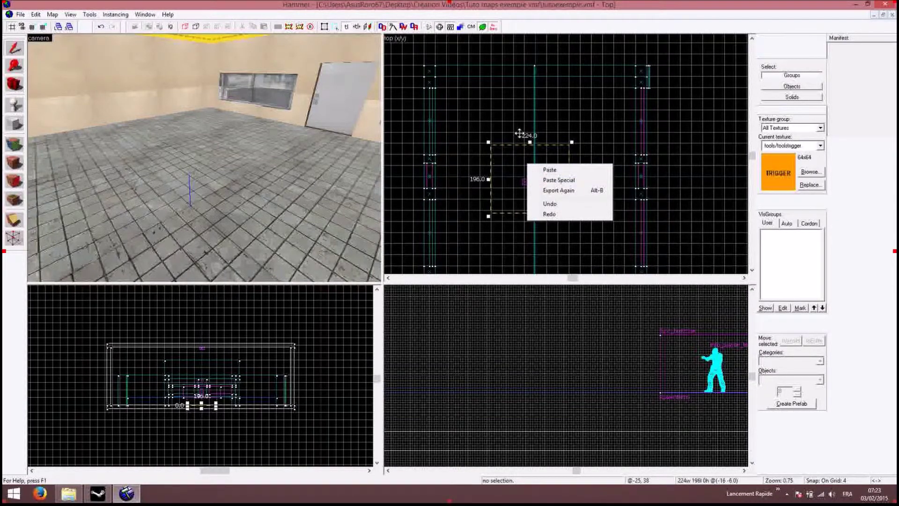
Create a trigger block 220 by 192 units and 95 units high in the middle of the building's interior.
left_click(14, 124)
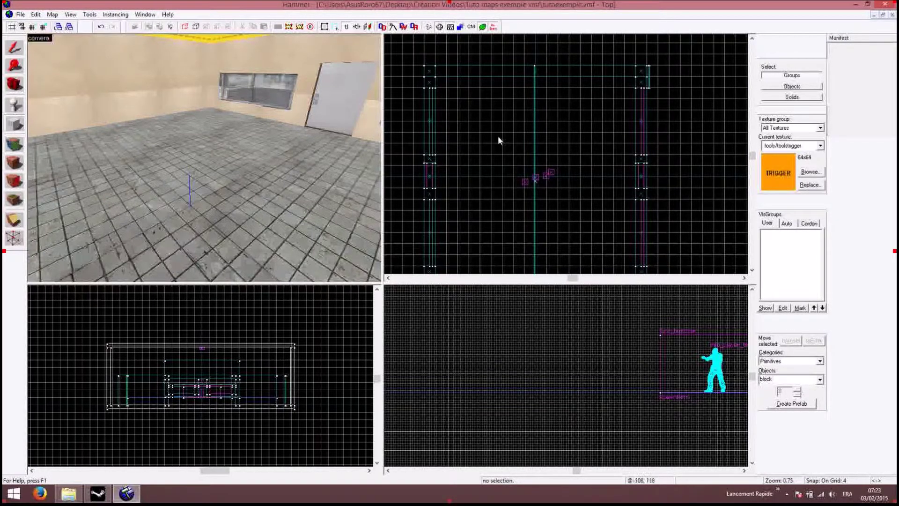
left_click_drag(492, 134, 570, 210)
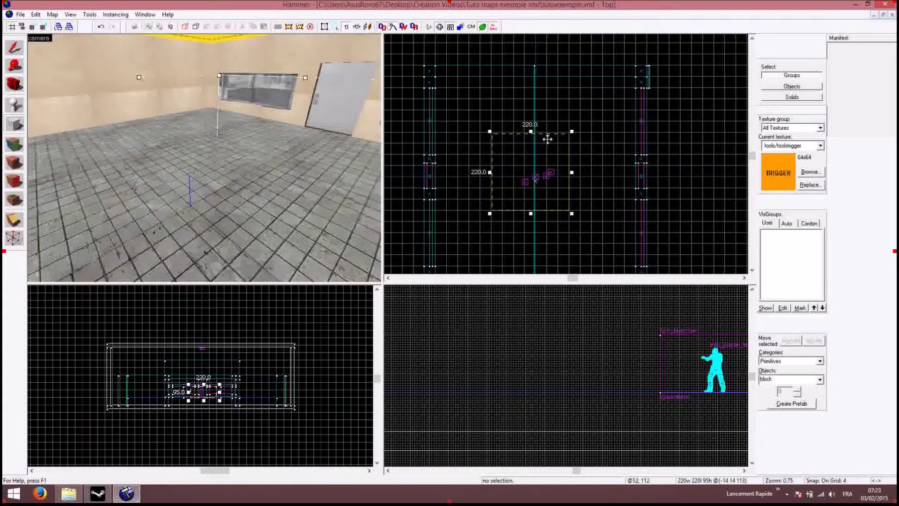
left_click_drag(529, 133, 530, 141)
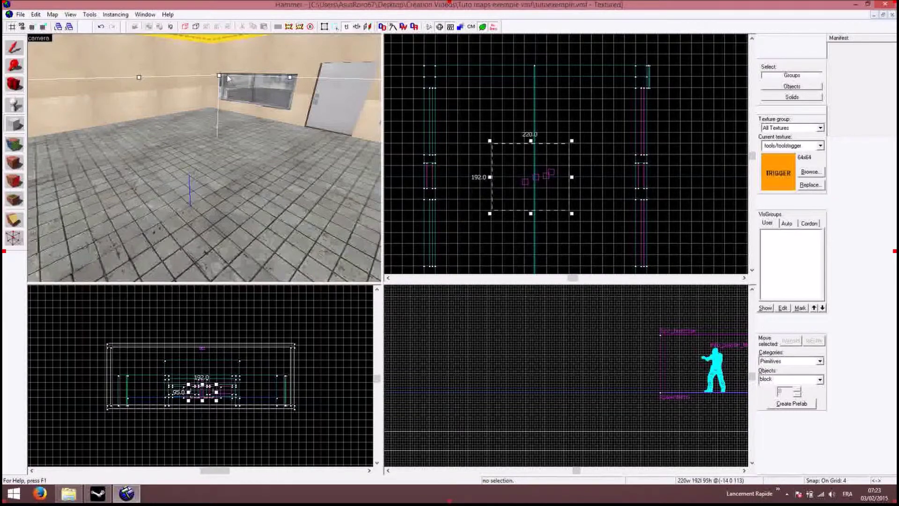
right_click(512, 172)
left_click(535, 179)
scroll(229, 135, "down", 4)
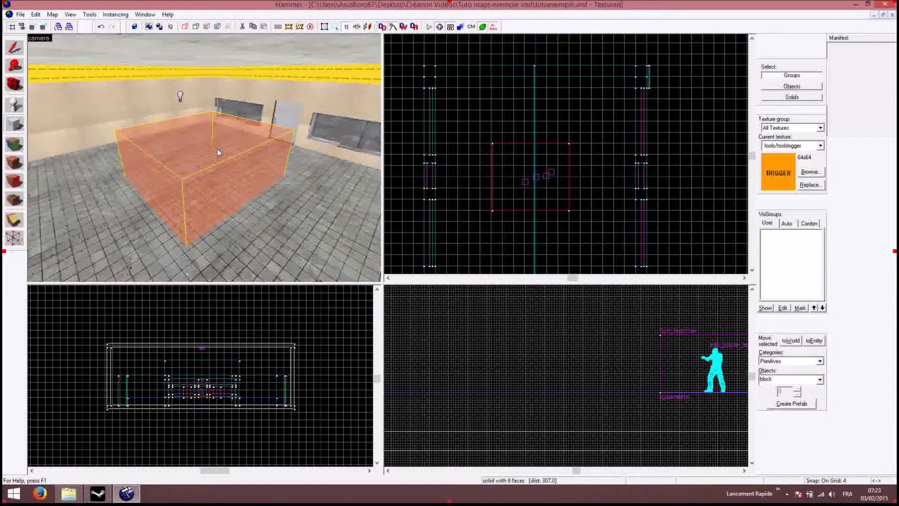
Tie the new trigger block to an entity, set its class to func_bomb_target and apply it.
key("ctrl+t")
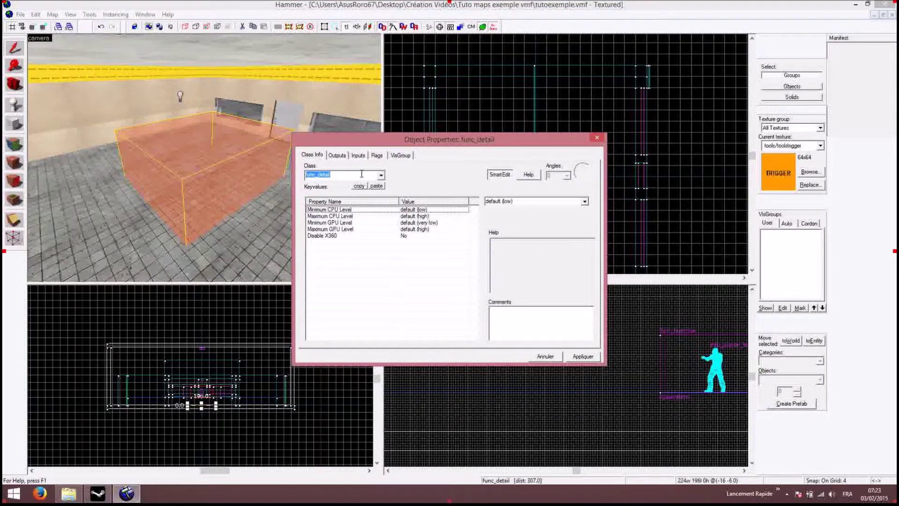
type("bo")
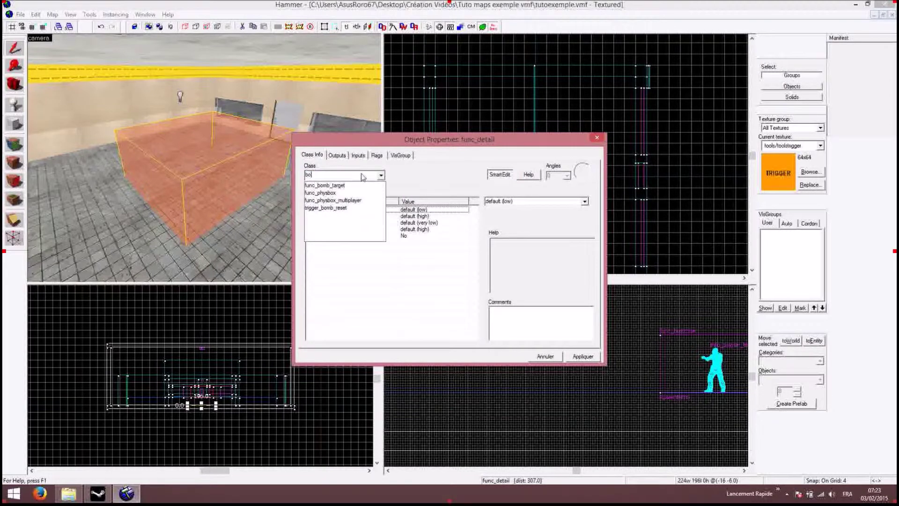
type("mb")
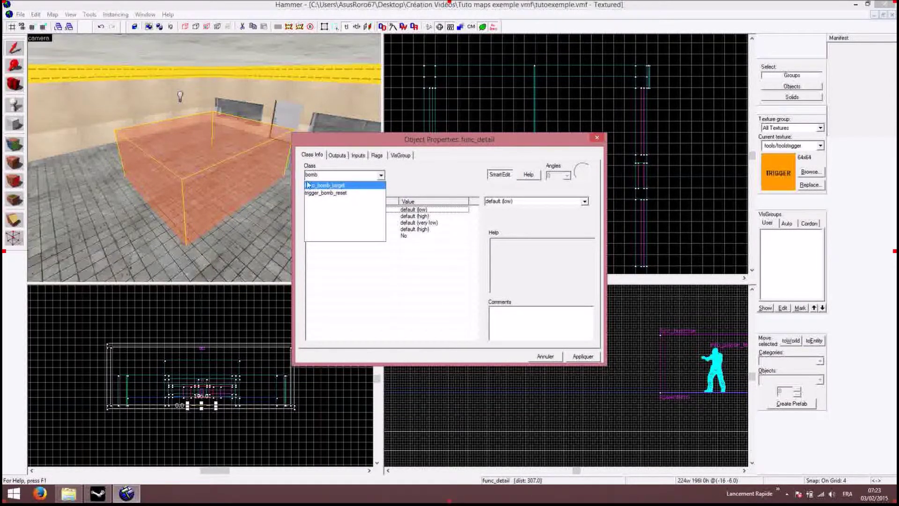
left_click(340, 187)
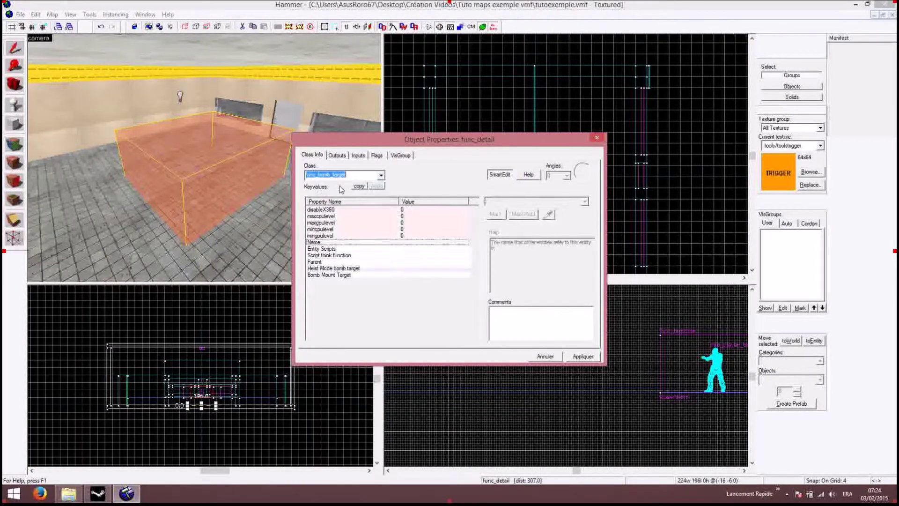
left_click(582, 356)
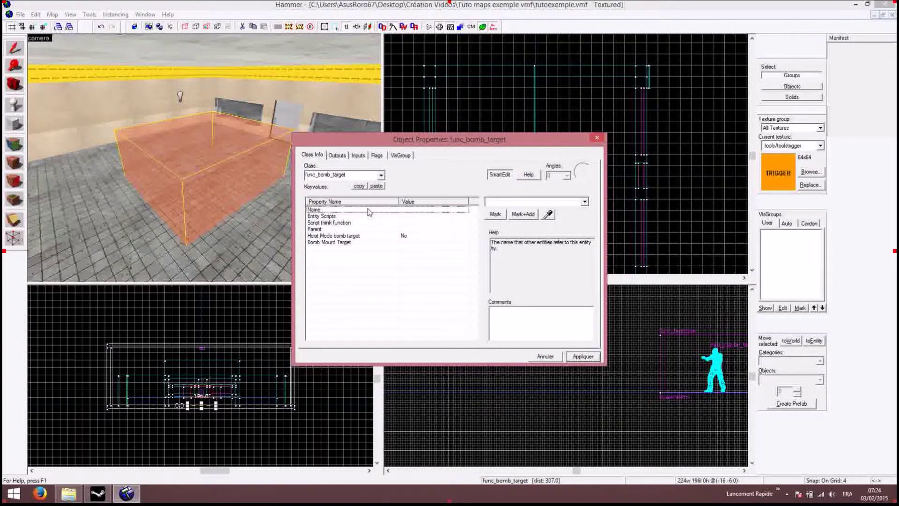
Name the bomb target zone a, check its flags and outputs, apply the name and close the properties.
left_click(506, 200)
type("zone a")
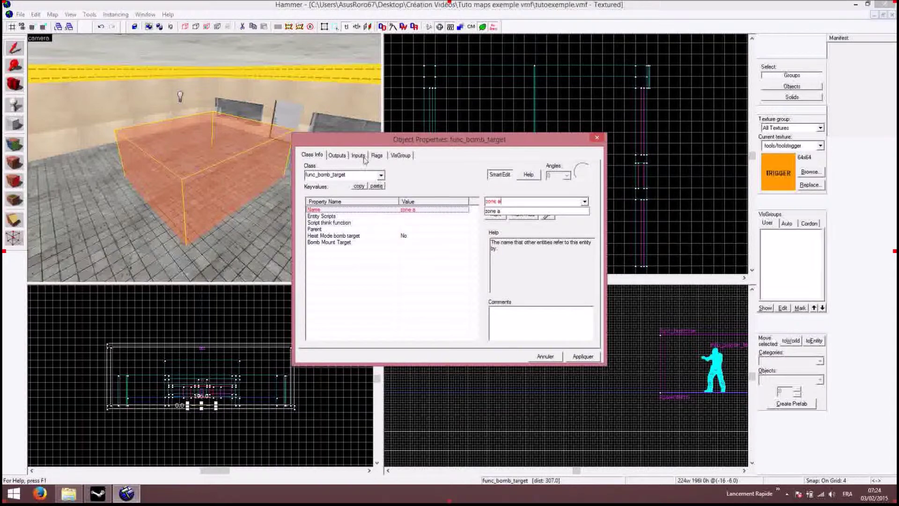
left_click(377, 156)
left_click(337, 156)
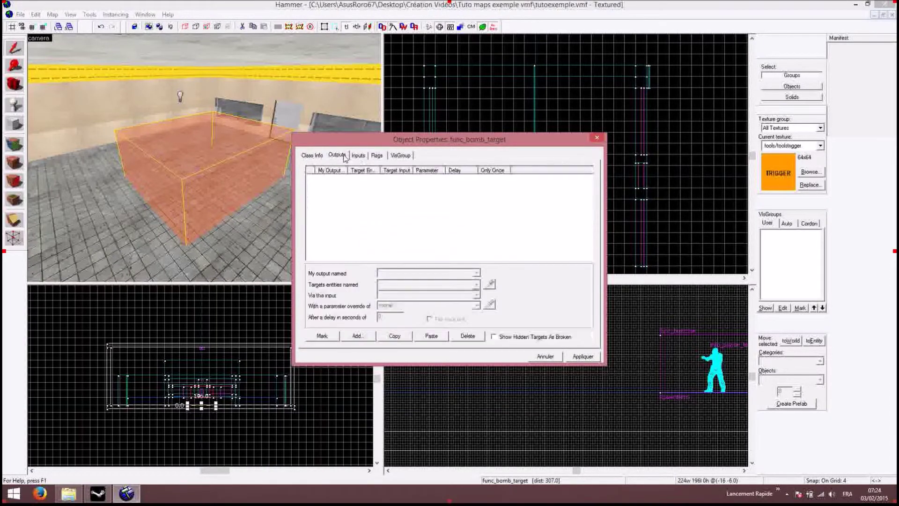
left_click(311, 155)
left_click(580, 357)
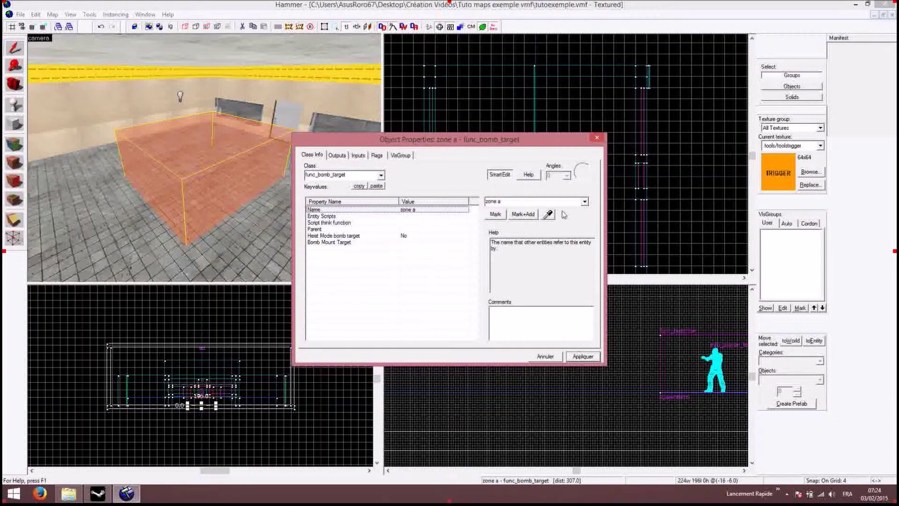
left_click(595, 139)
Choose decals/bombsite_a by filtering the textures by "bomb" and apply it as a decal on the floor inside the bomb zone.
scroll(264, 158, "up", 5)
scroll(263, 159, "down", 5)
scroll(263, 158, "up", 5)
scroll(264, 159, "down", 5)
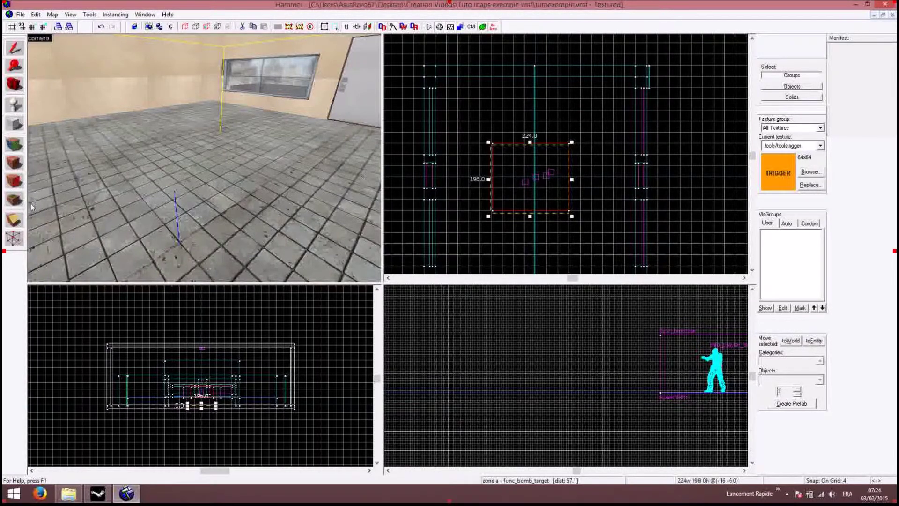
left_click(15, 182)
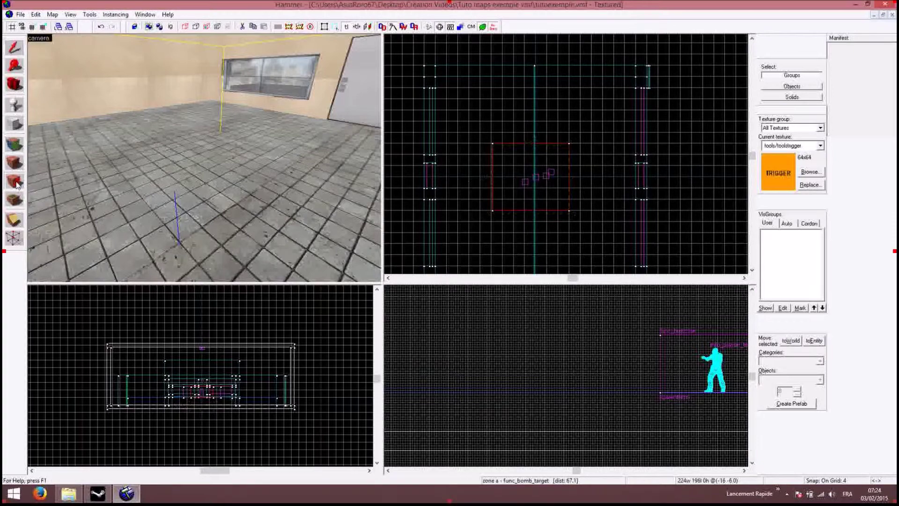
left_click(807, 173)
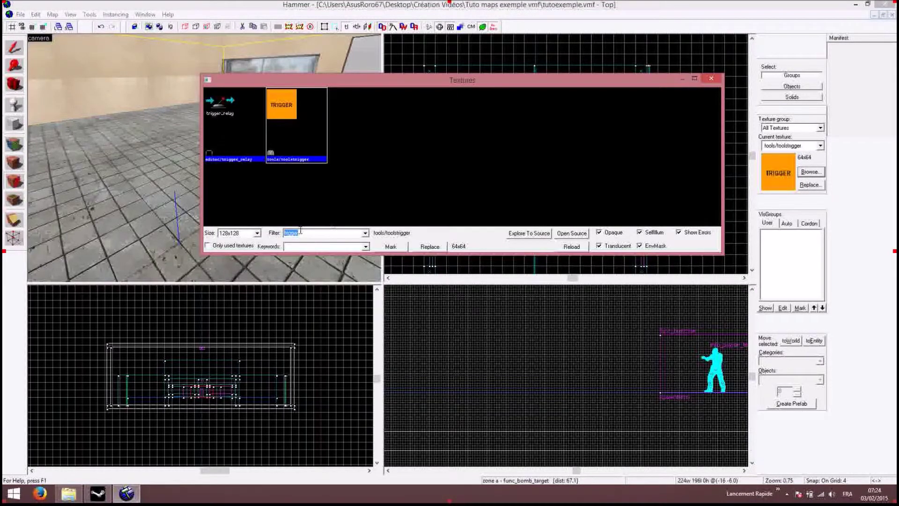
type("bomb")
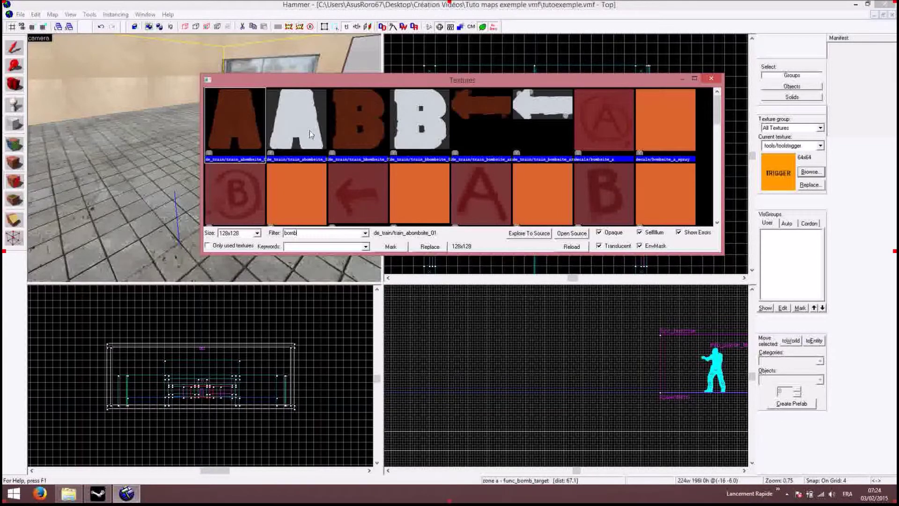
mouse_move(716, 108)
left_mouse_down()
mouse_move(720, 141)
mouse_move(723, 109)
left_mouse_up()
left_click(611, 117)
double_click(611, 115)
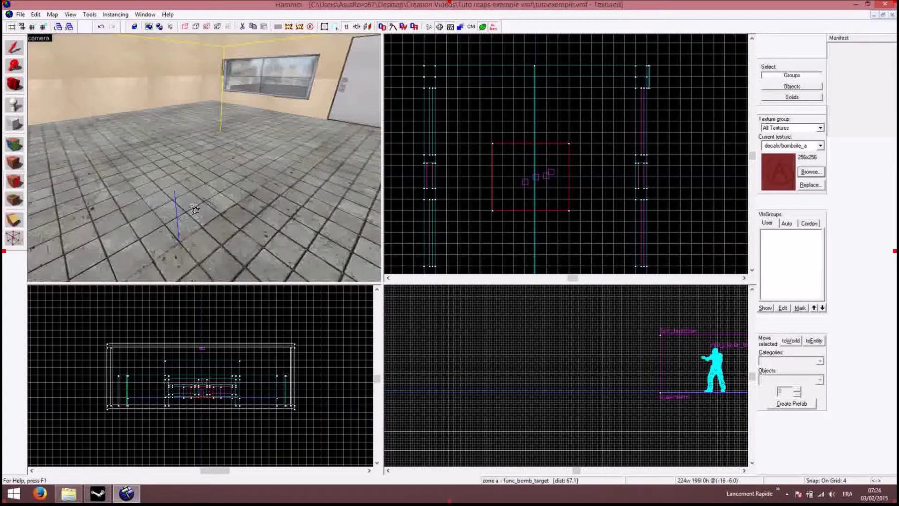
left_click(187, 238)
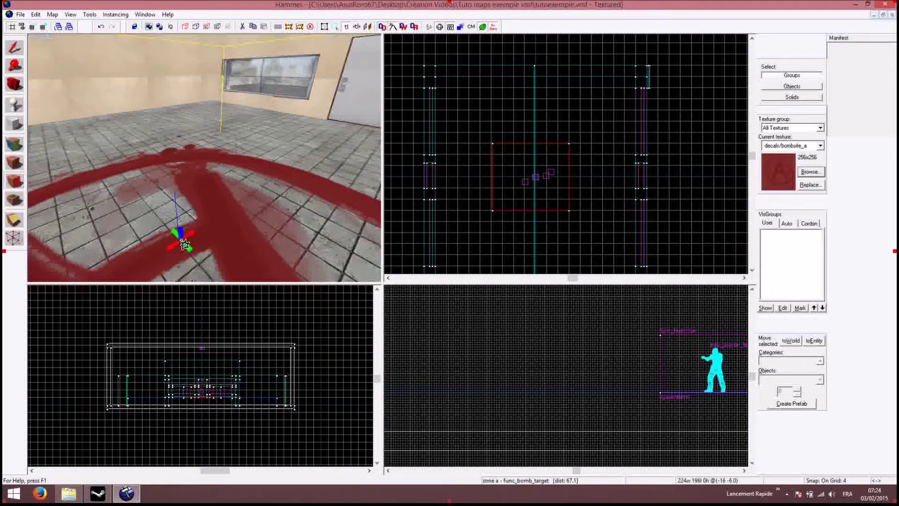
scroll(198, 238, "down", 1)
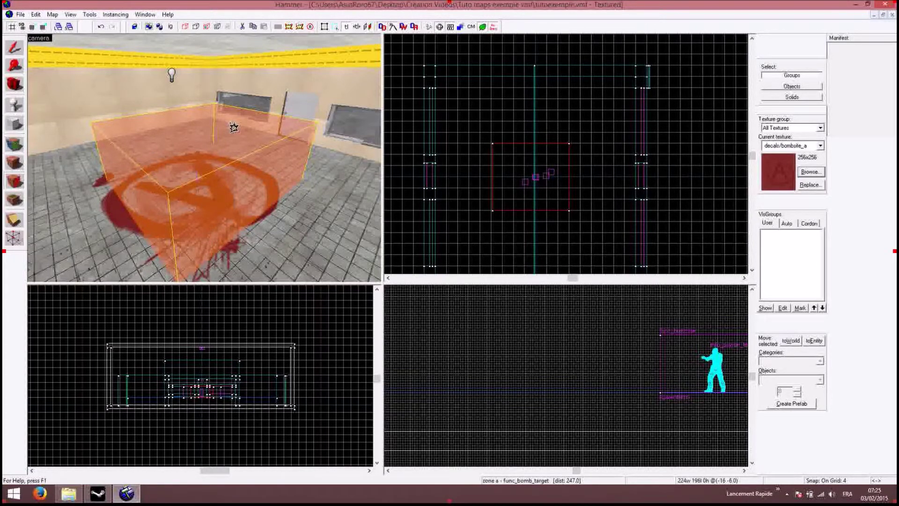
Clear the current selection and reselect the zone a bomb target block with the Selection tool.
left_click(13, 46)
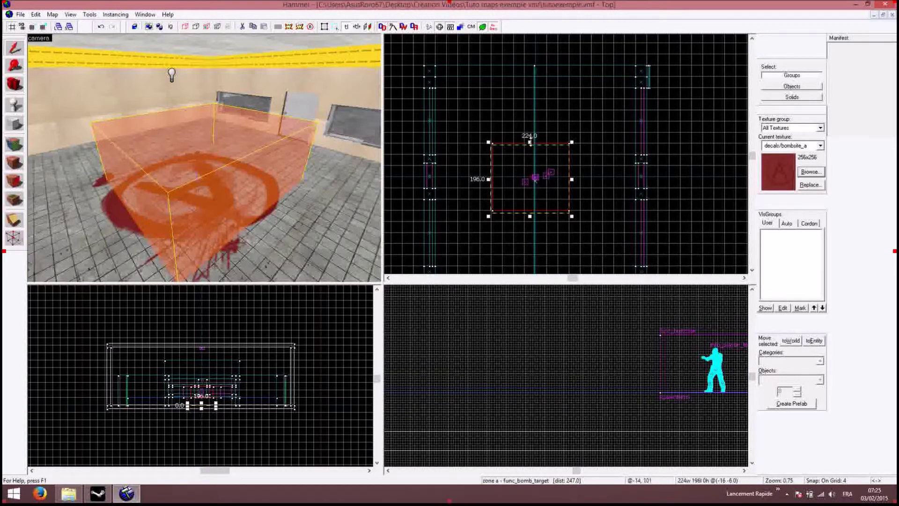
left_click_drag(530, 141, 532, 143)
left_click(609, 188)
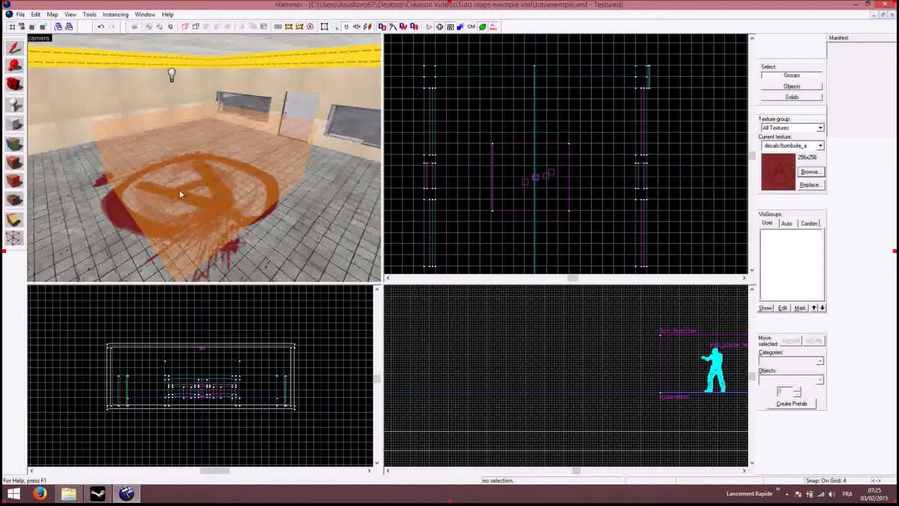
left_click(179, 190)
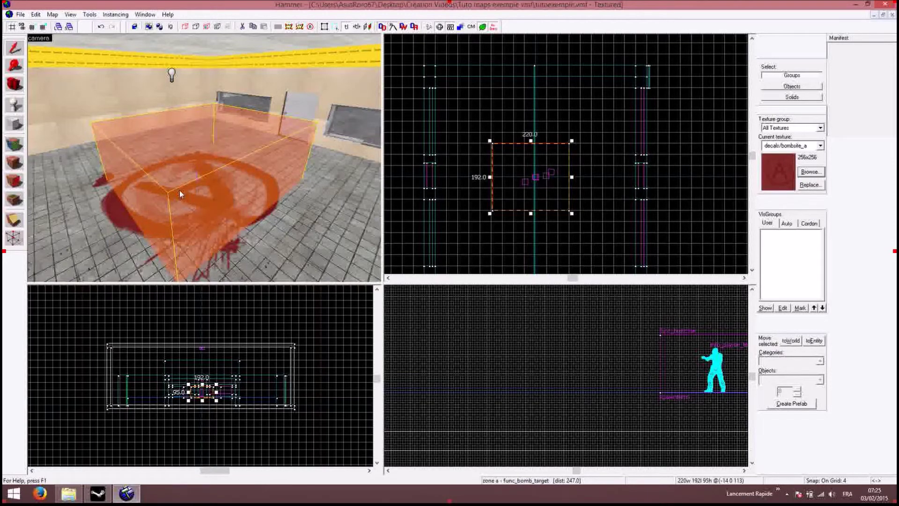